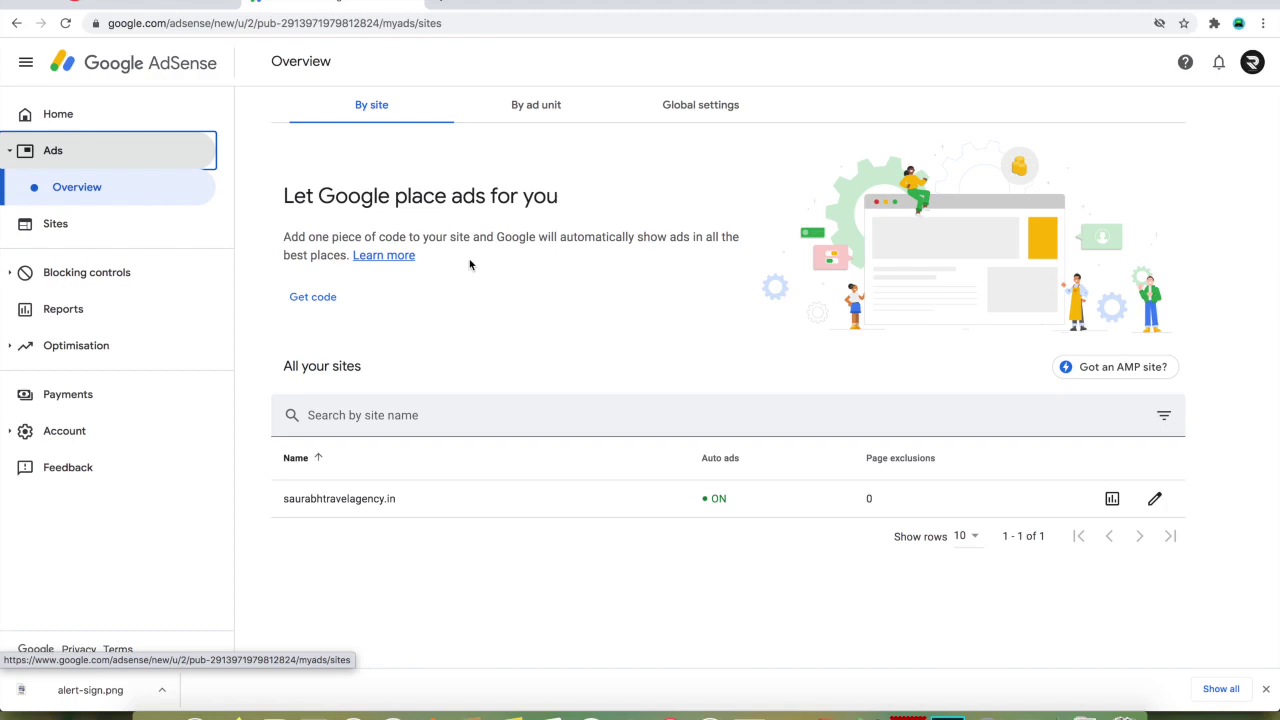
# - Go to the Home dashboard, then check and close the notifications panel
pyautogui.click(62, 116)
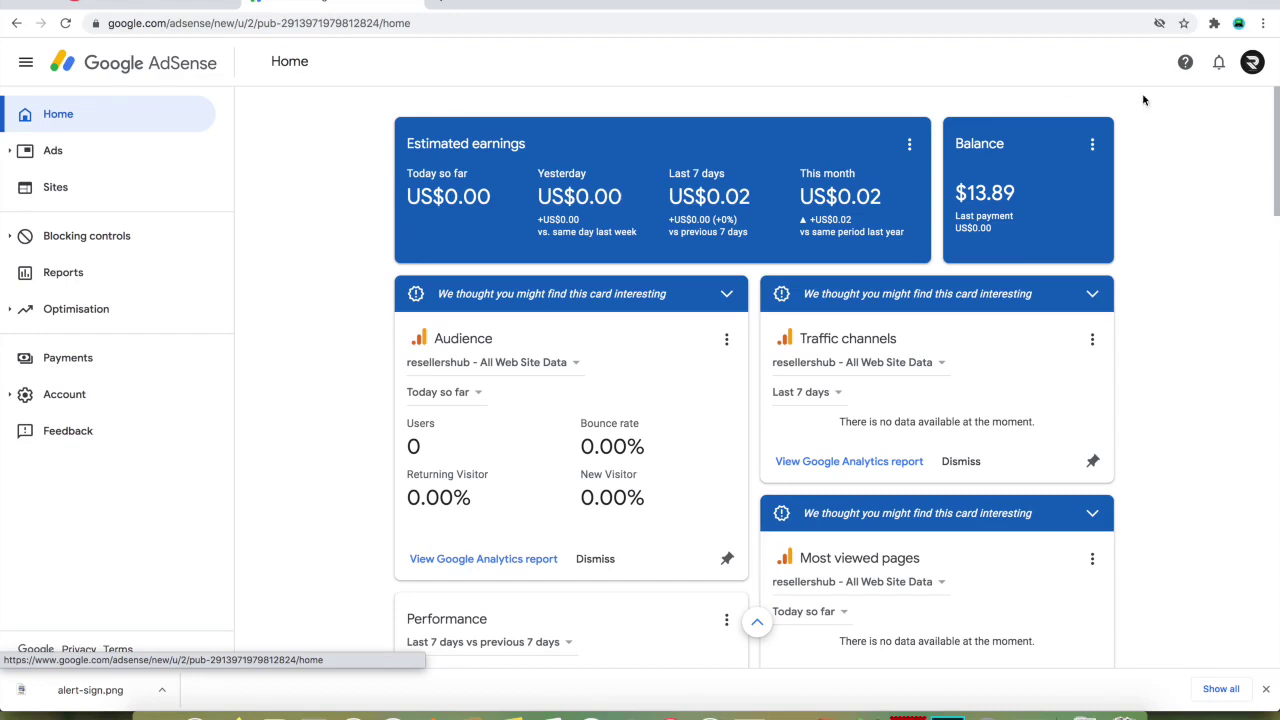
pyautogui.click(1220, 65)
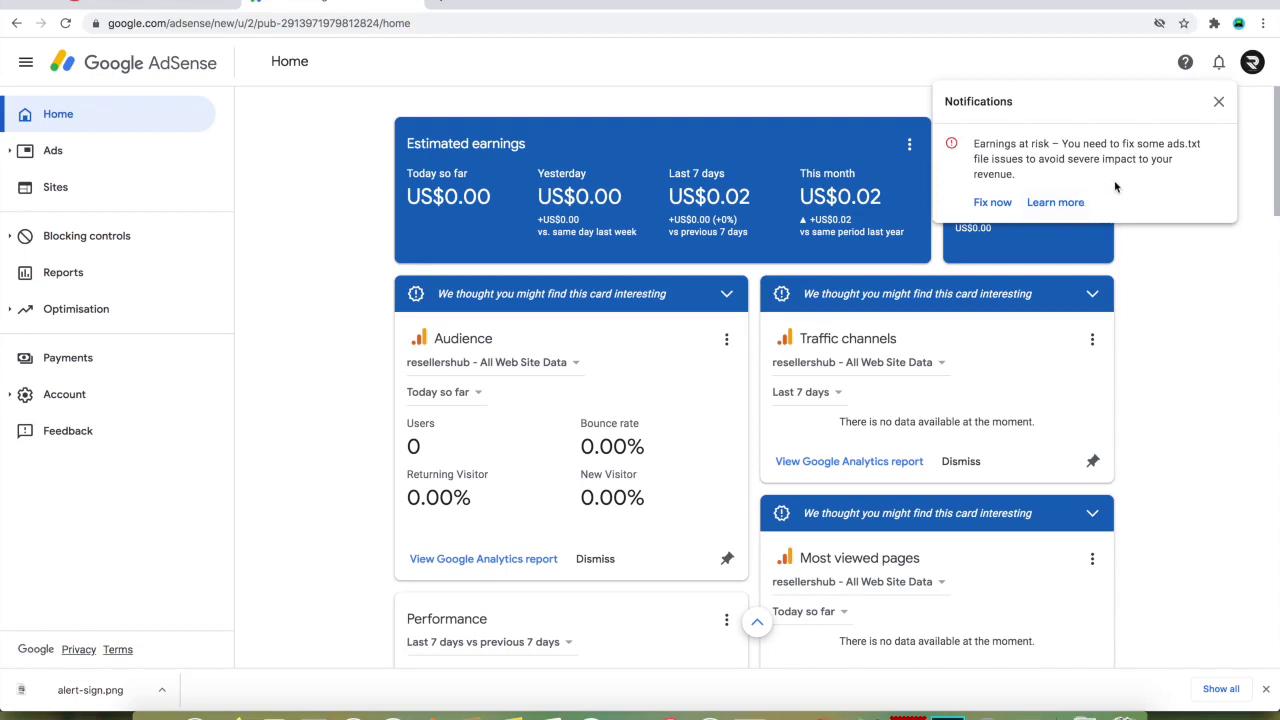
pyautogui.click(1221, 103)
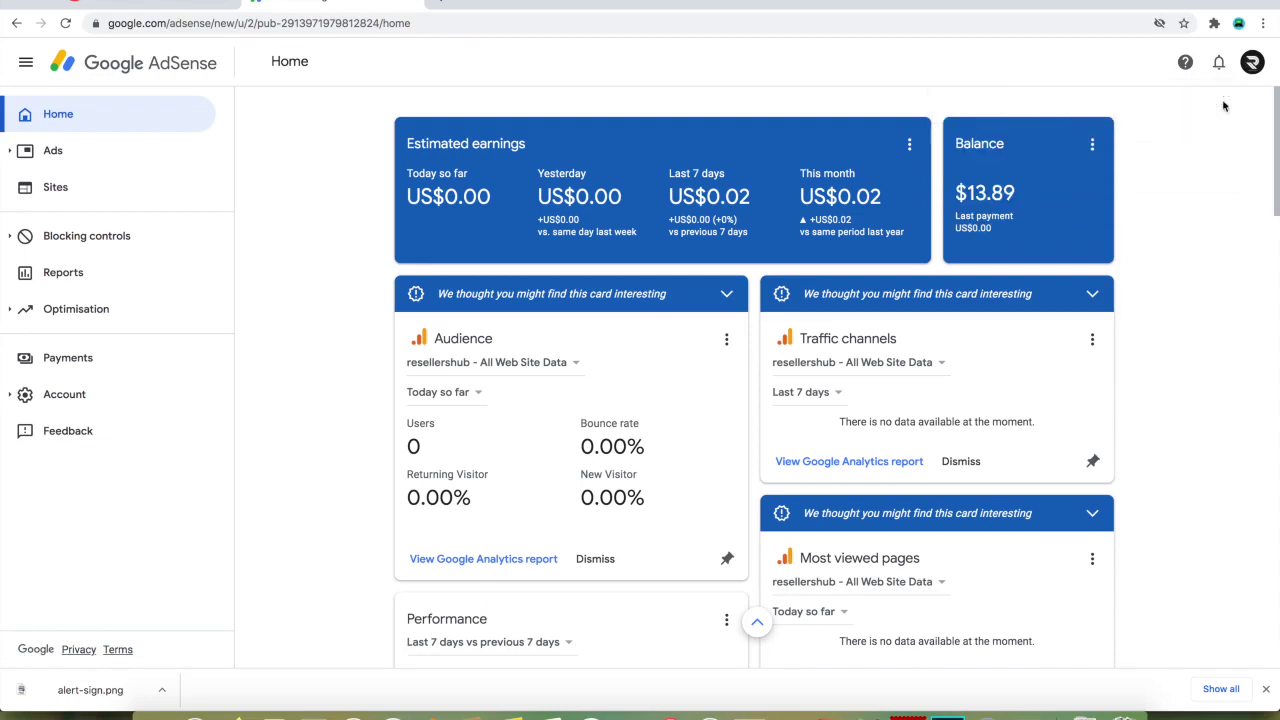
# - Open Payments settings and scroll to the payments profile and its tax info entries
pyautogui.click(79, 363)
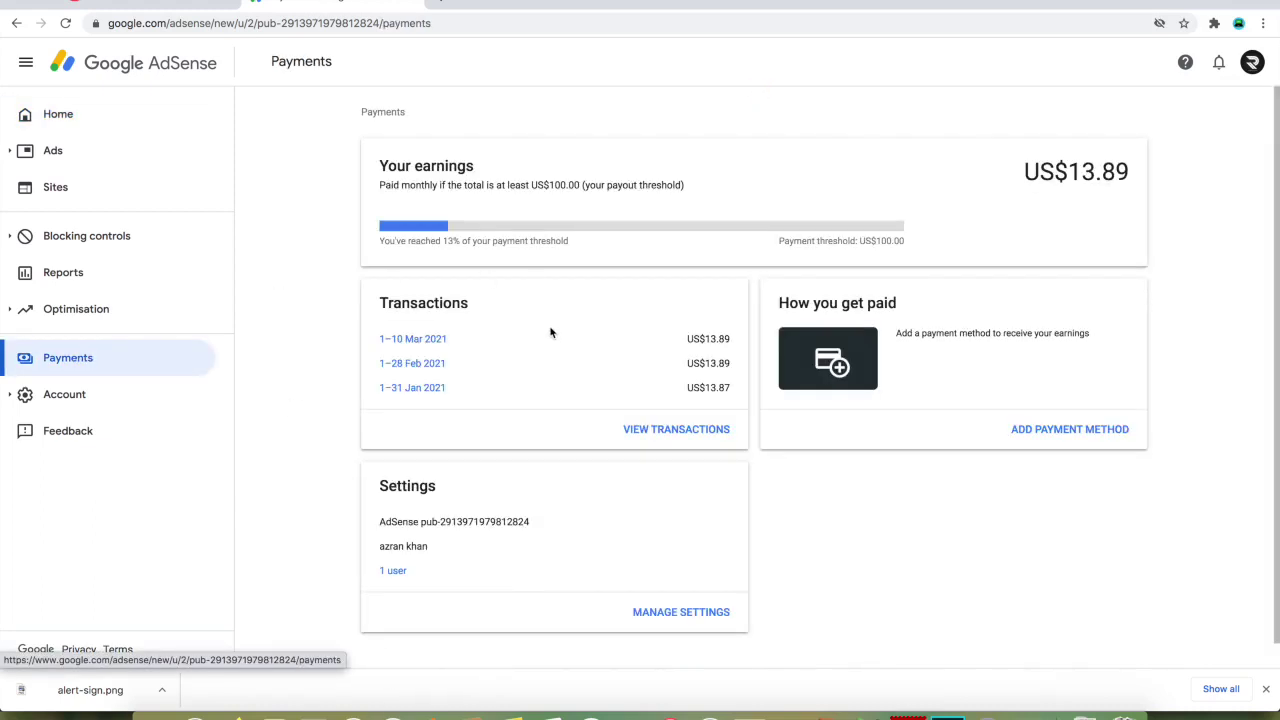
pyautogui.scroll(-1, 551, 331)
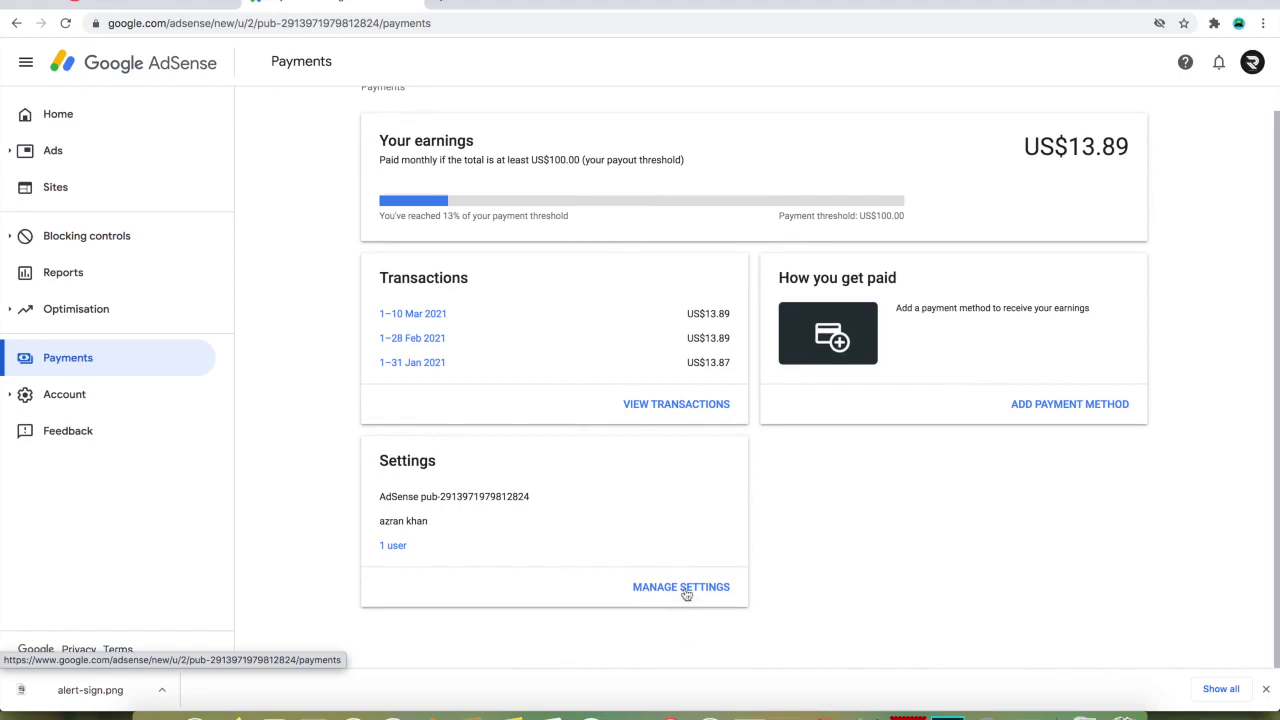
pyautogui.moveTo(603, 571); pyautogui.dragTo(728, 590)
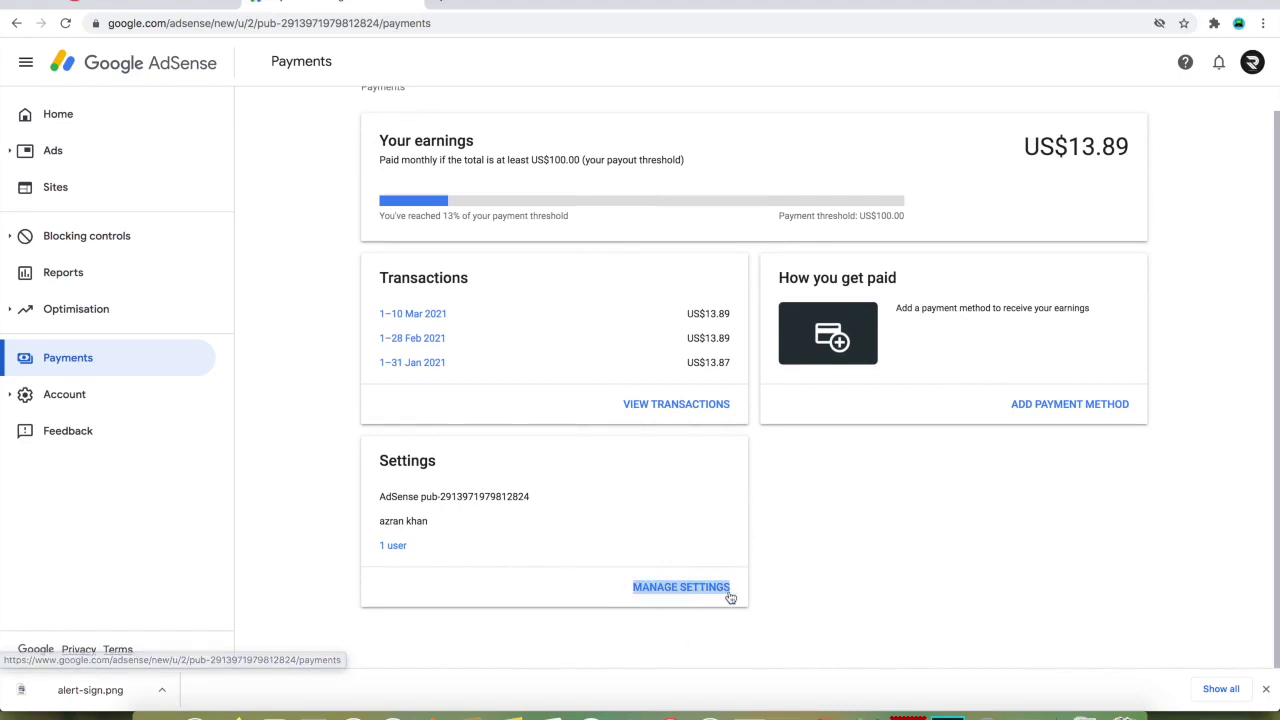
pyautogui.click(697, 589)
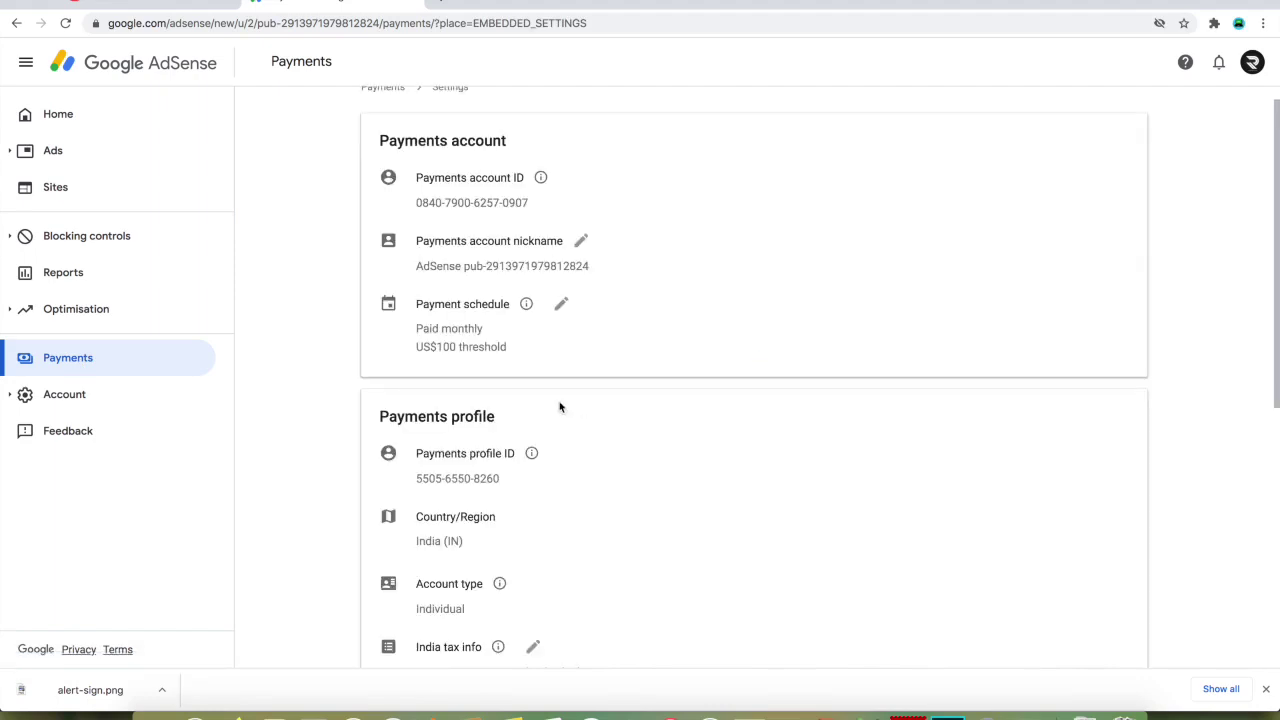
pyautogui.moveTo(380, 417); pyautogui.dragTo(548, 427)
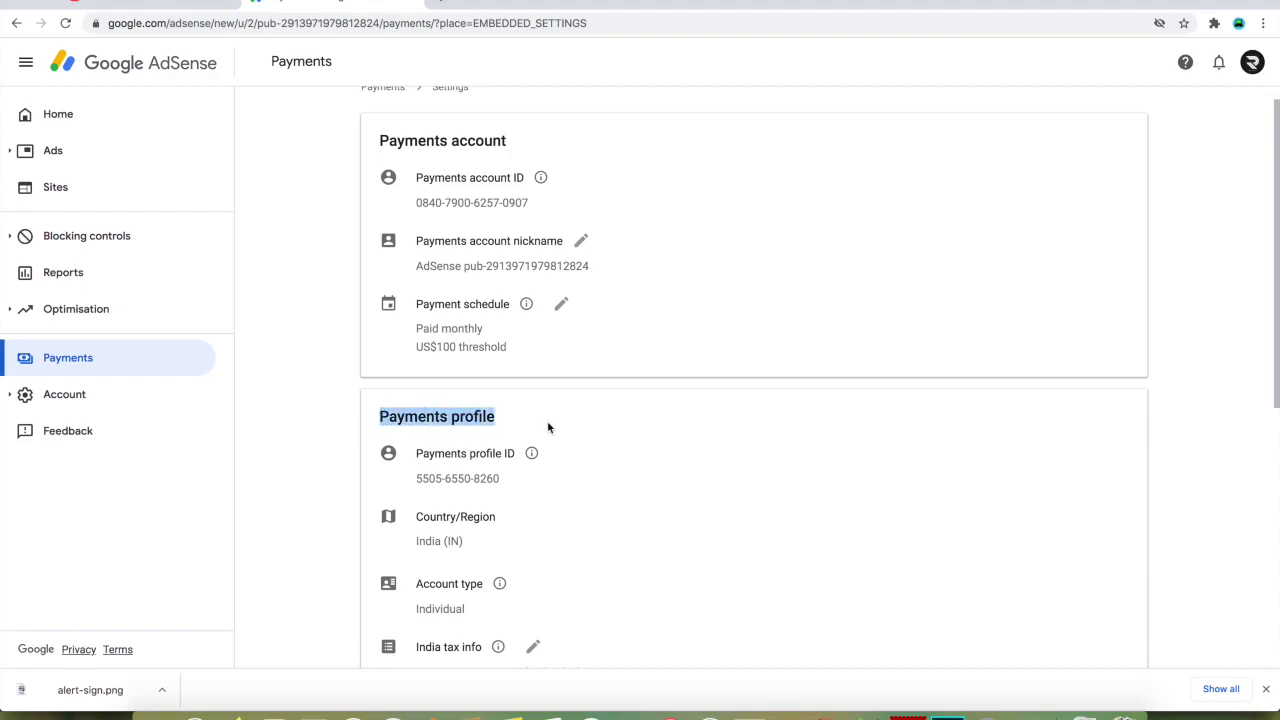
pyautogui.scroll(-3, 548, 427)
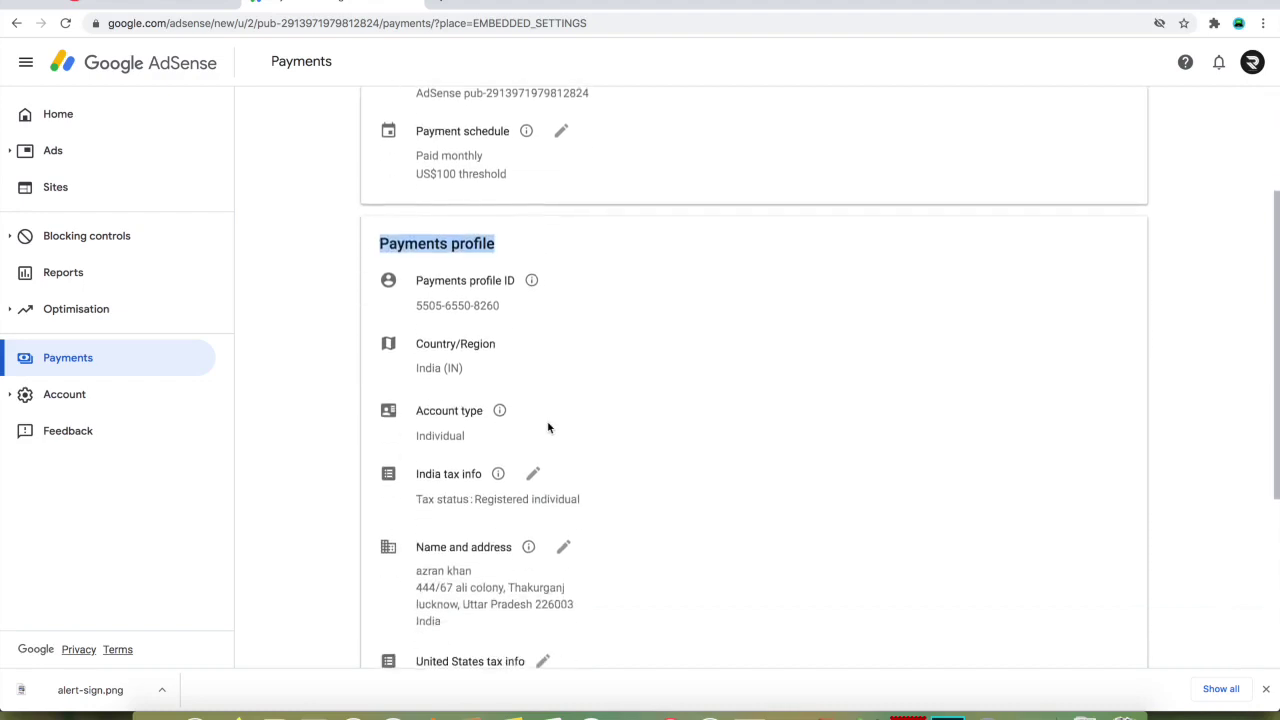
pyautogui.scroll(-2, 548, 427)
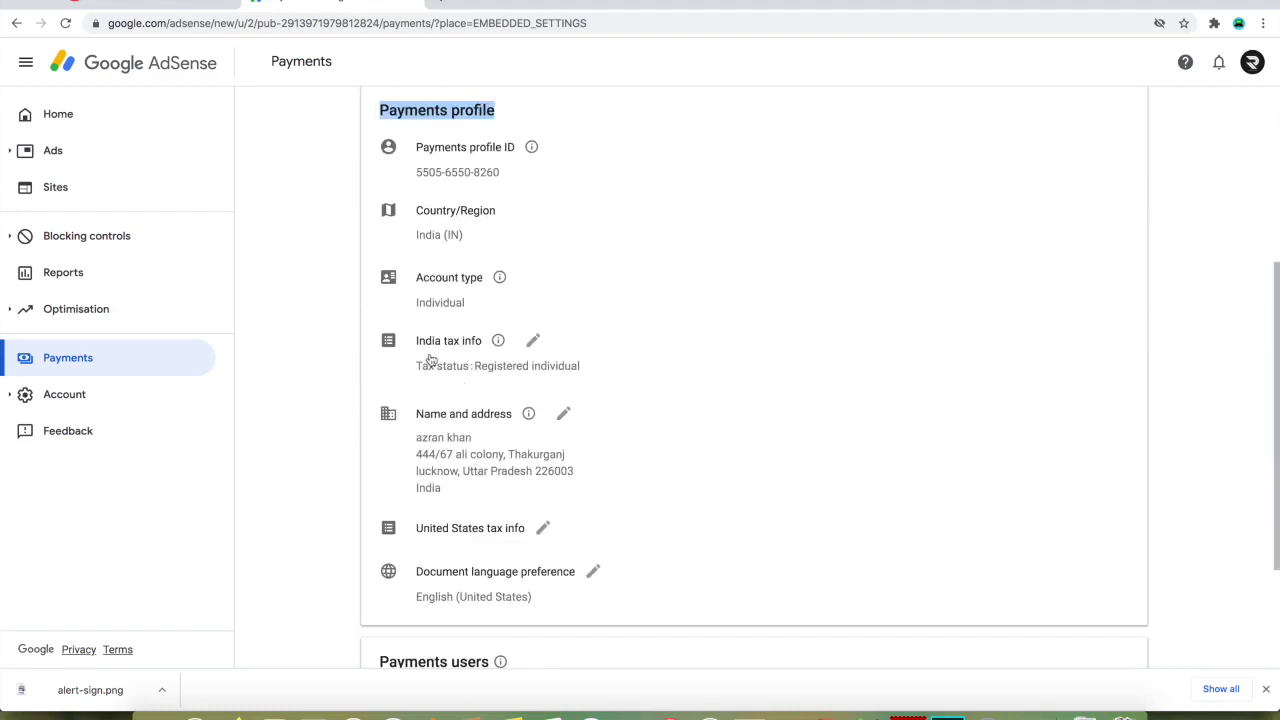
# - Open and close the India tax info without changes, then expand United States tax info
pyautogui.click(533, 343)
pyautogui.click(511, 436)
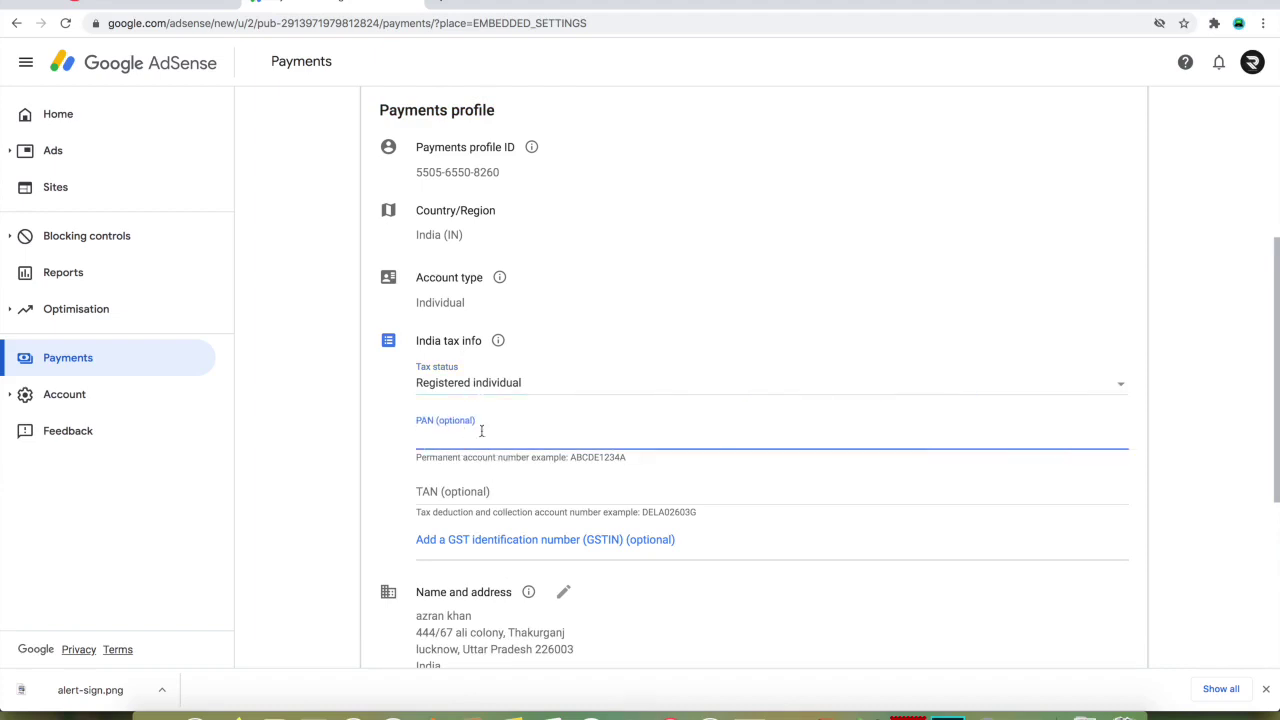
pyautogui.click(594, 346)
pyautogui.scroll(-3, 594, 346)
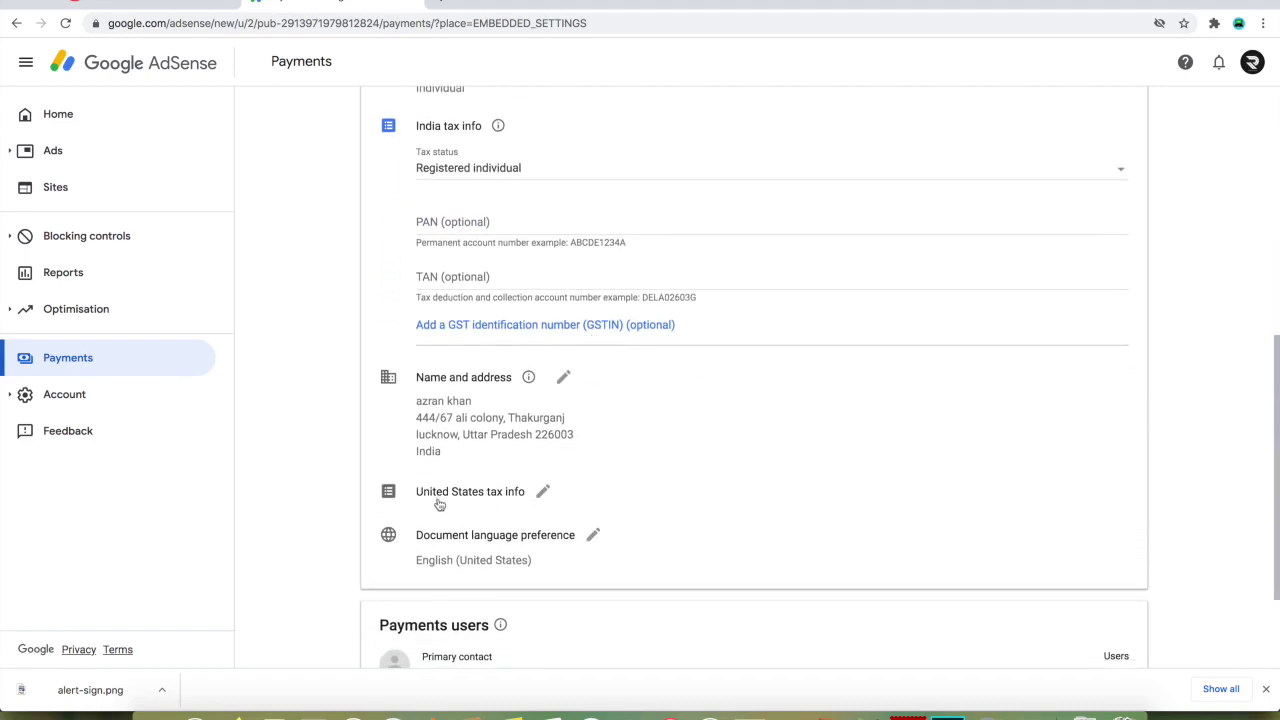
pyautogui.click(543, 491)
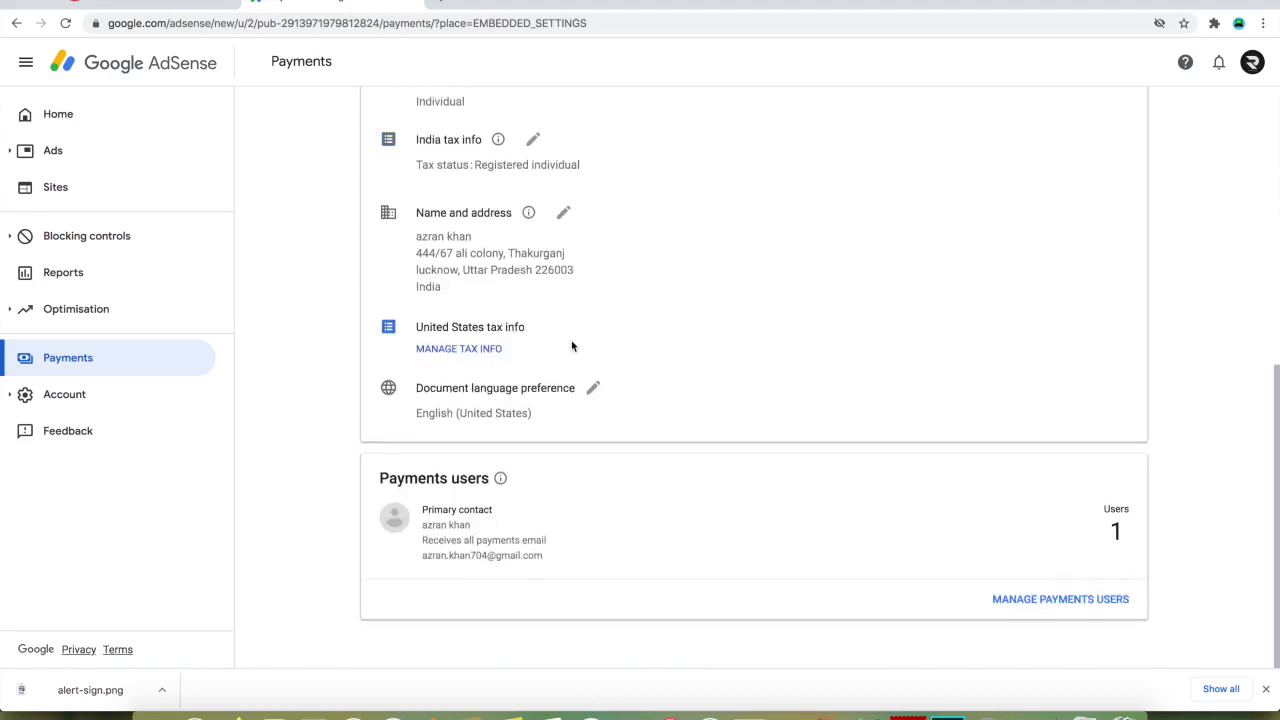
# - Start adding United States tax info from Manage tax info, re-entering the account password
pyautogui.click(477, 354)
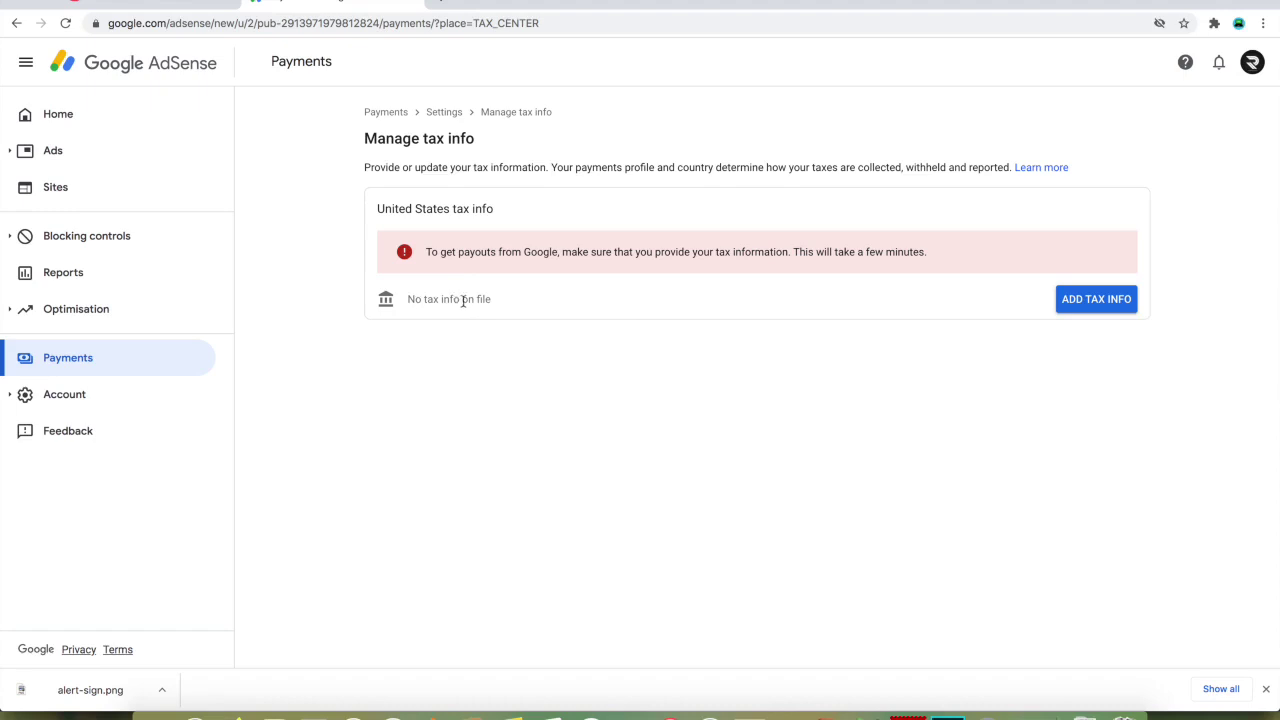
pyautogui.click(1105, 300)
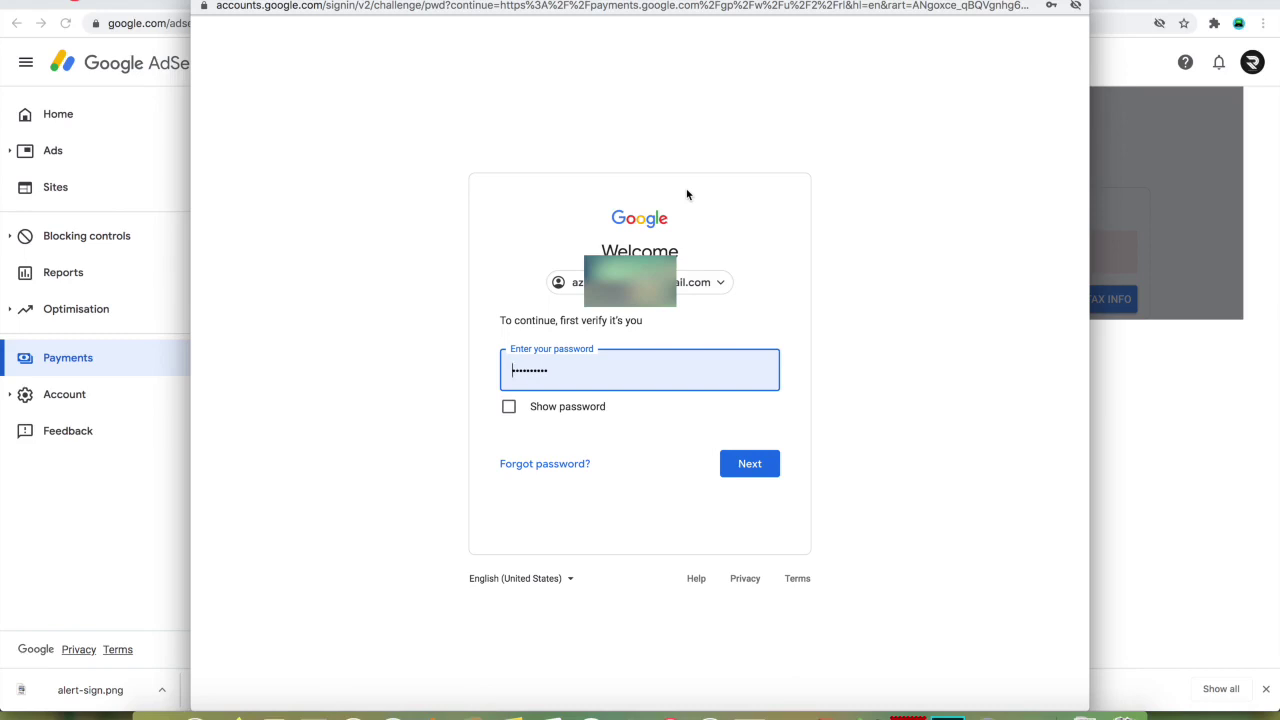
pyautogui.click(755, 475)
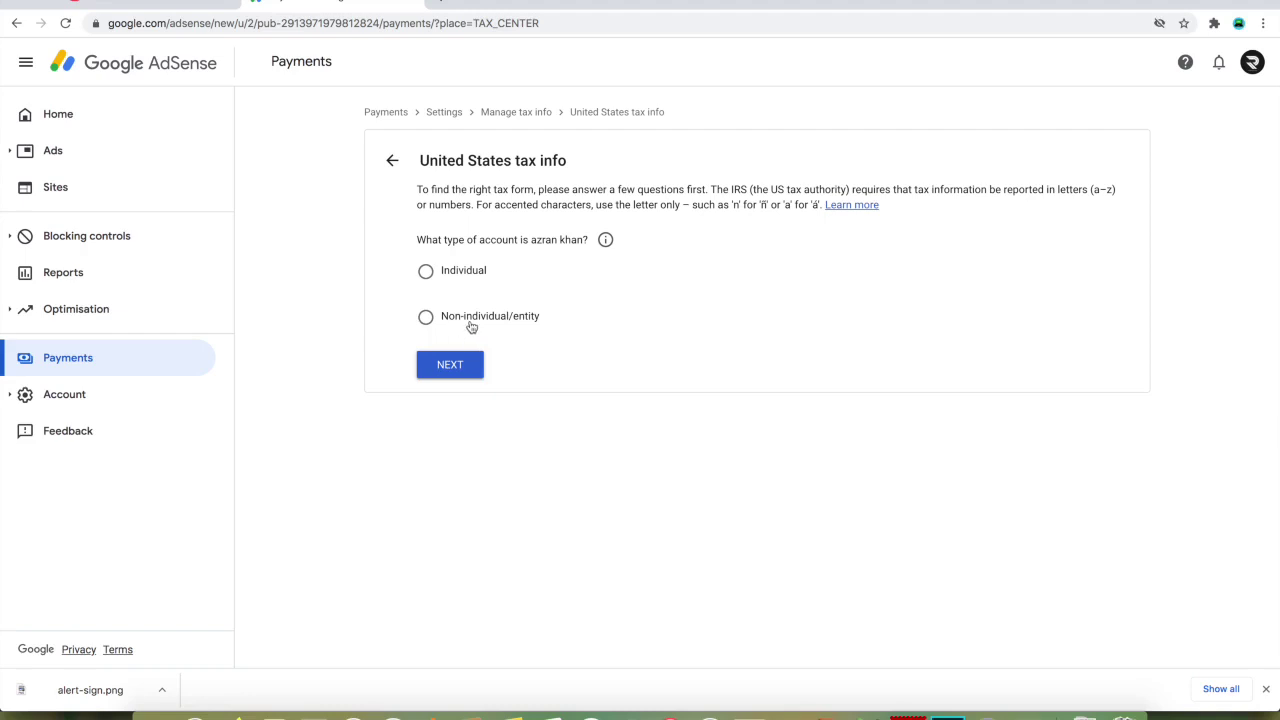
# - Review the account-type explanation, then choose Individual as the account type
pyautogui.click(606, 241)
pyautogui.click(611, 243)
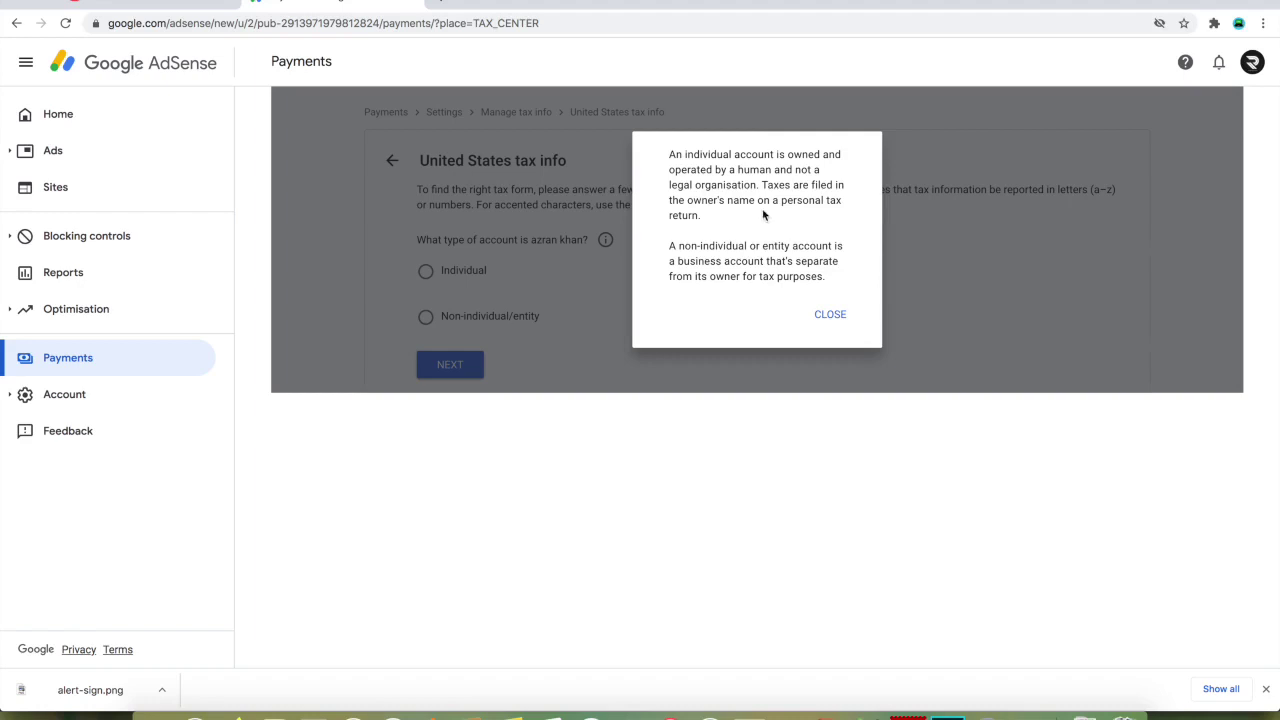
pyautogui.click(831, 315)
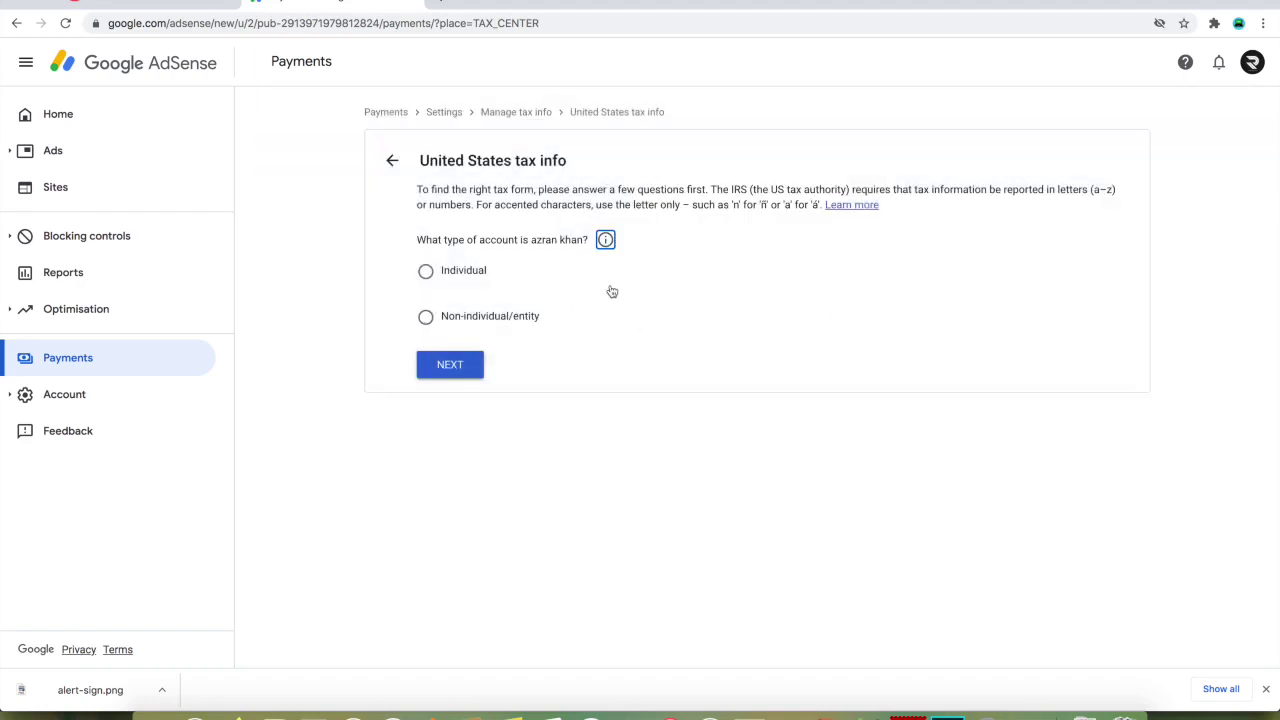
pyautogui.click(443, 283)
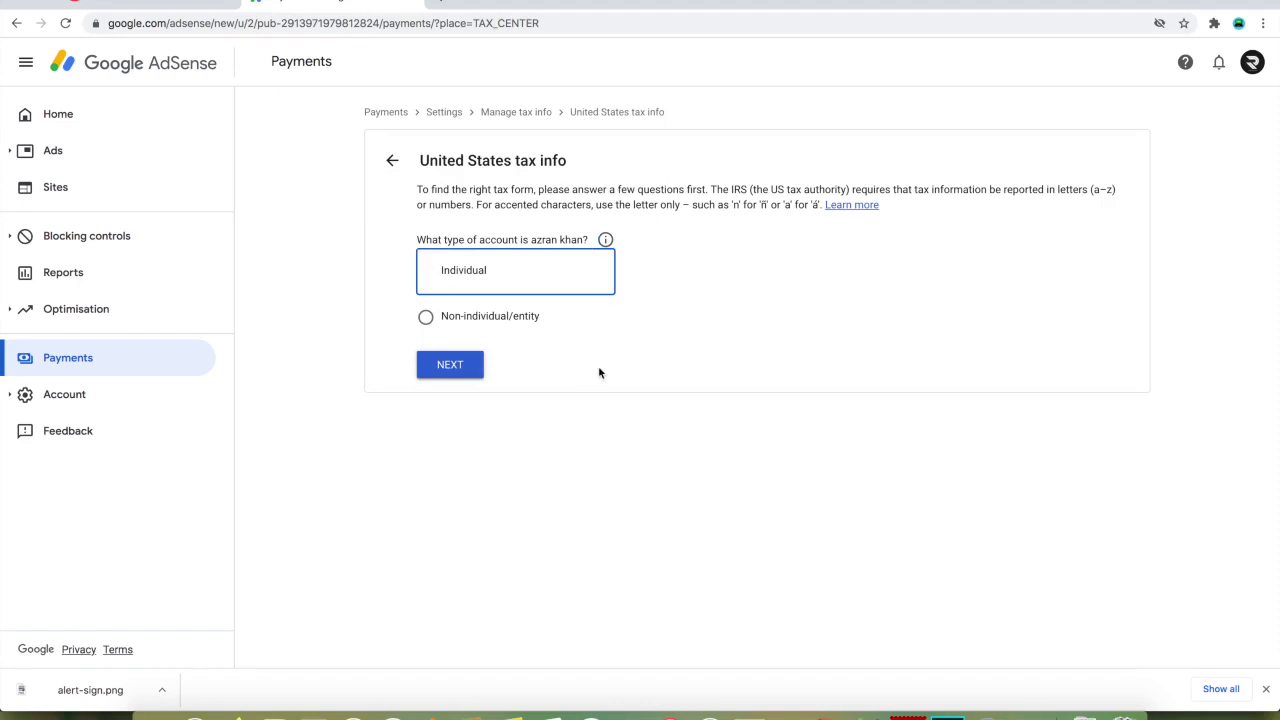
pyautogui.click(463, 371)
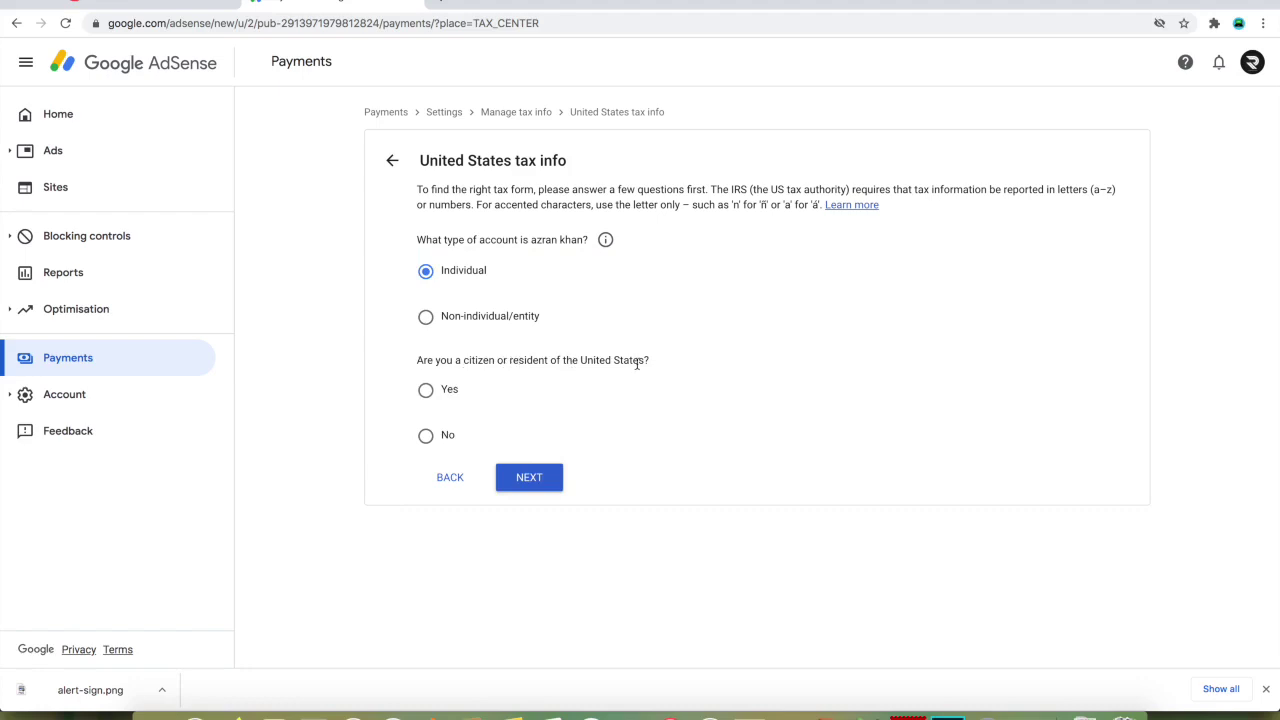
# - Answer No to US citizenship or residency and choose the W-8BEN form
pyautogui.click(426, 437)
pyautogui.click(547, 490)
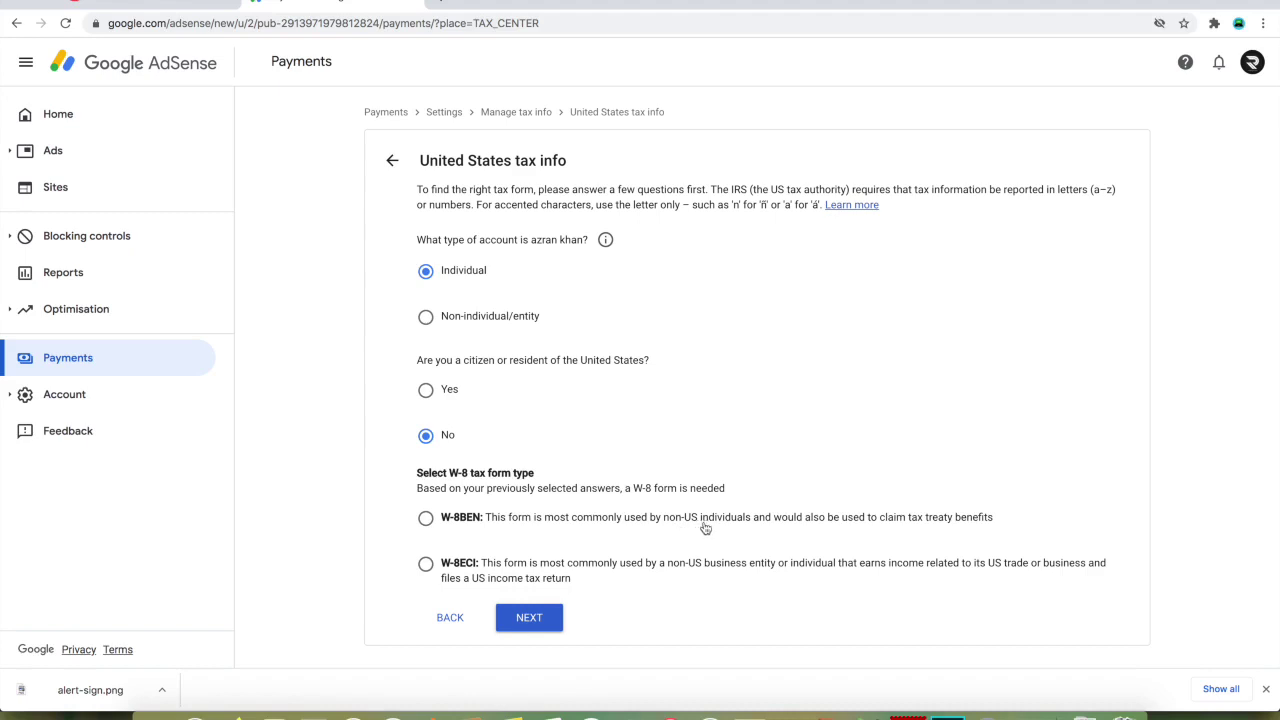
pyautogui.click(427, 520)
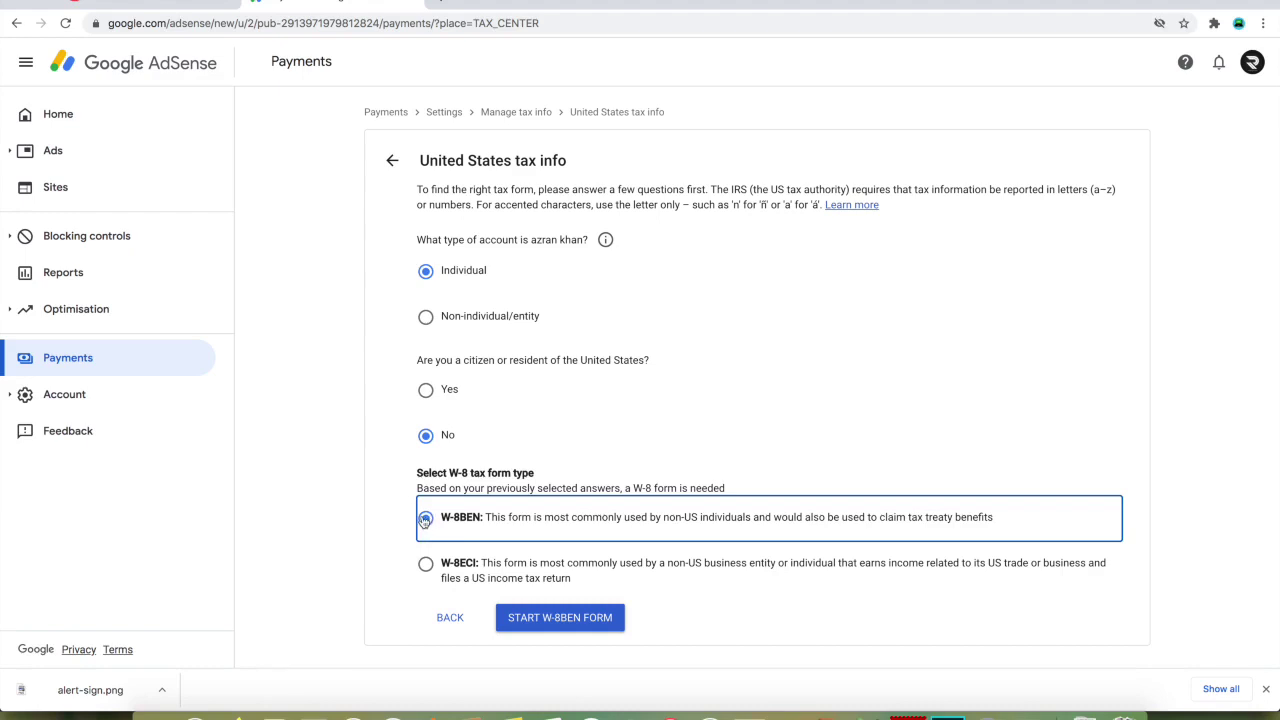
# - Start the W-8BEN form and set India as the country of citizenship
pyautogui.click(580, 627)
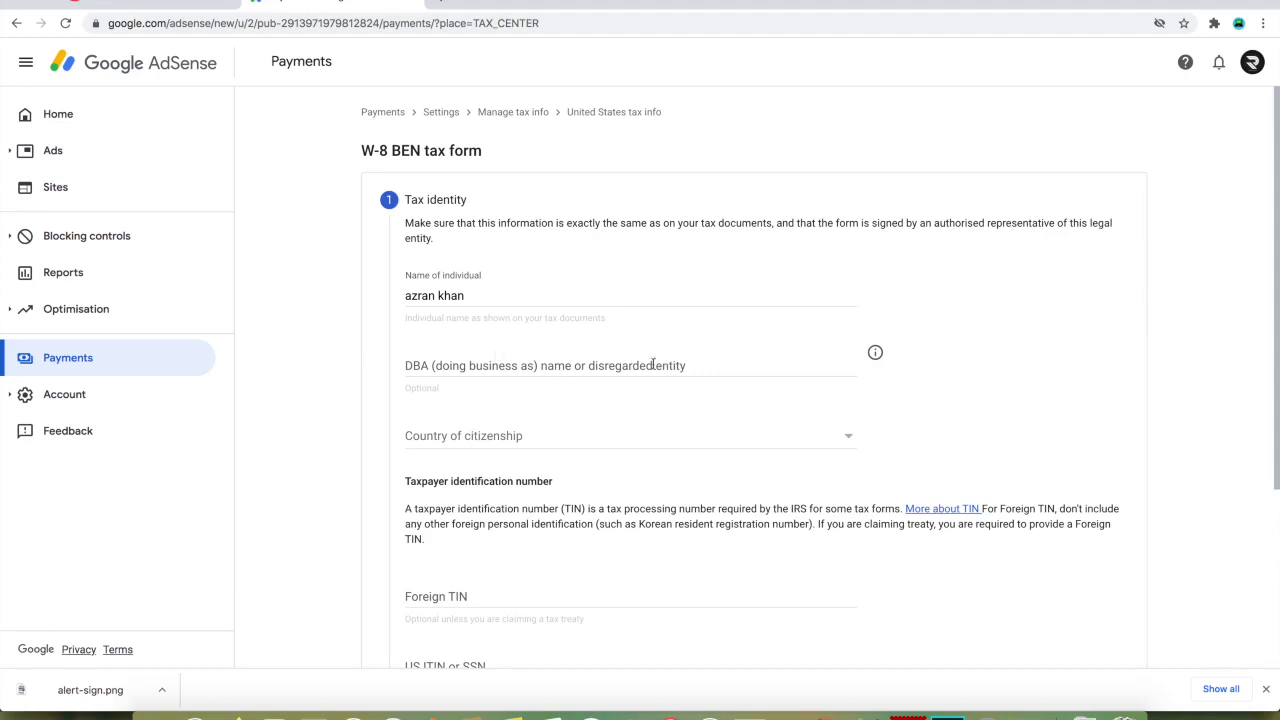
pyautogui.click(876, 354)
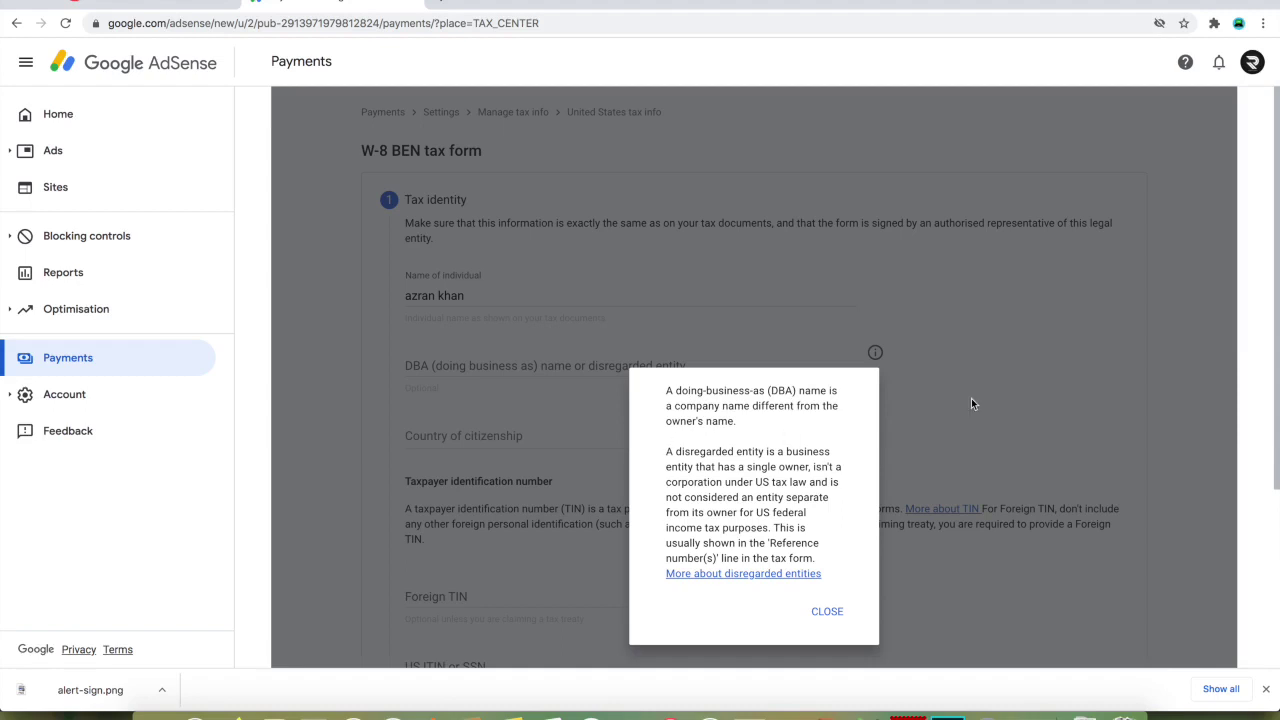
pyautogui.click(827, 611)
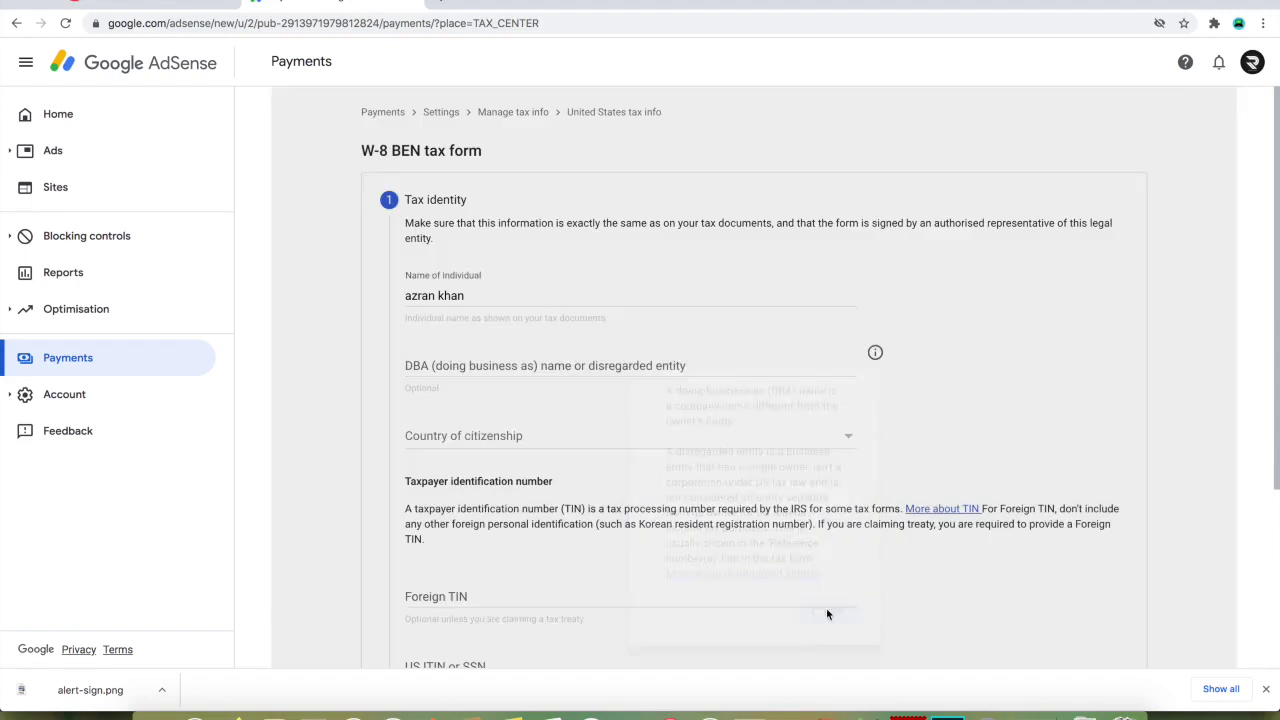
pyautogui.click(520, 436)
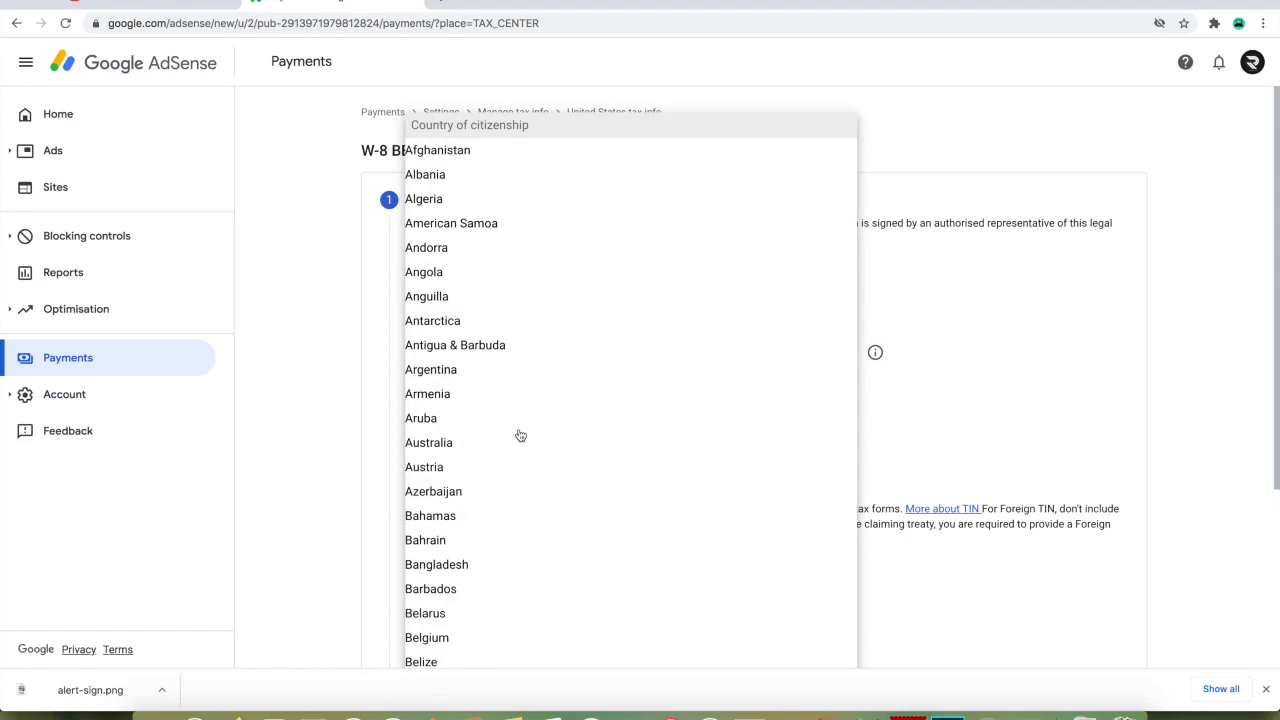
pyautogui.write('india')
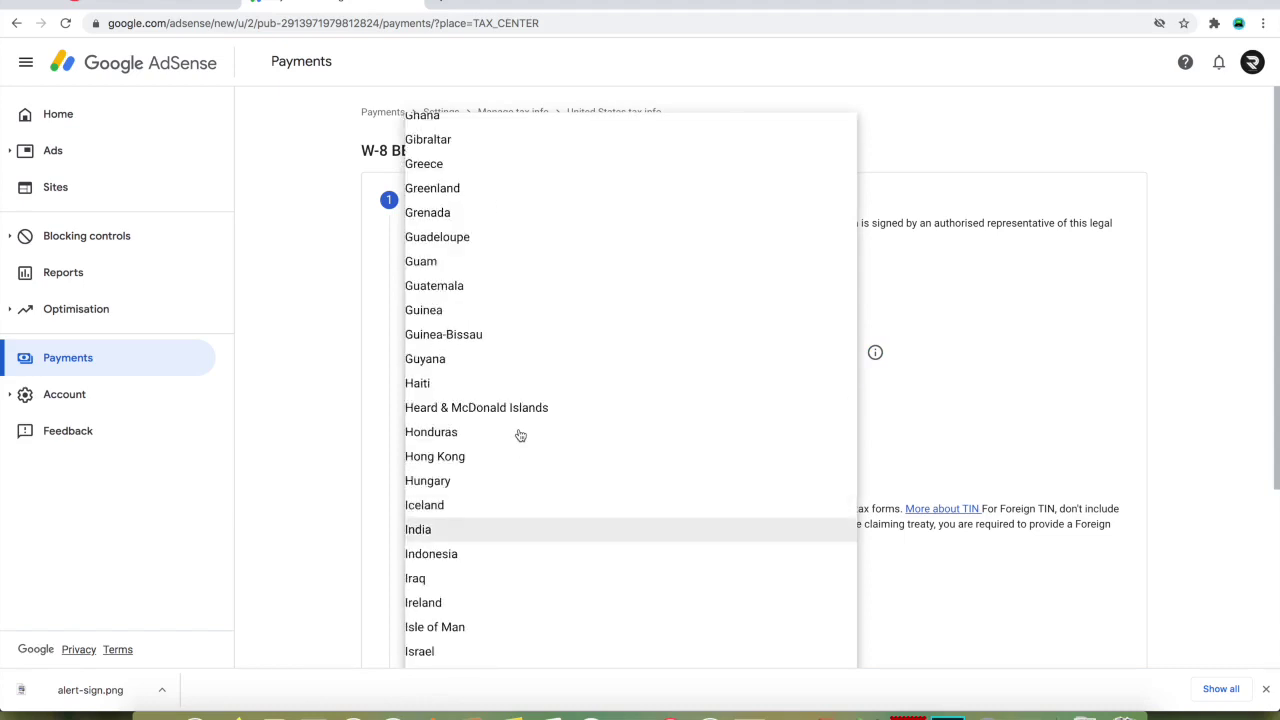
pyautogui.click(575, 530)
pyautogui.scroll(-3, 608, 465)
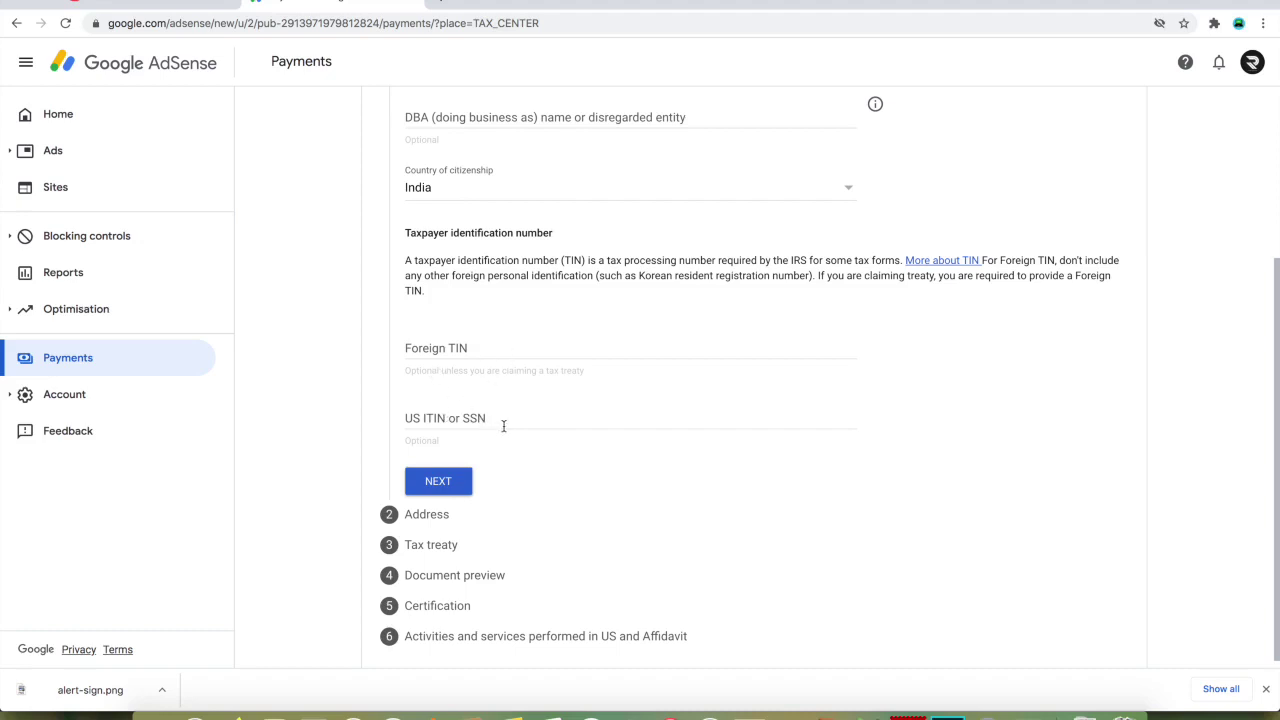
# - Paste the foreign tax ID into the Foreign TIN field and submit the identity step
pyautogui.click(485, 349)
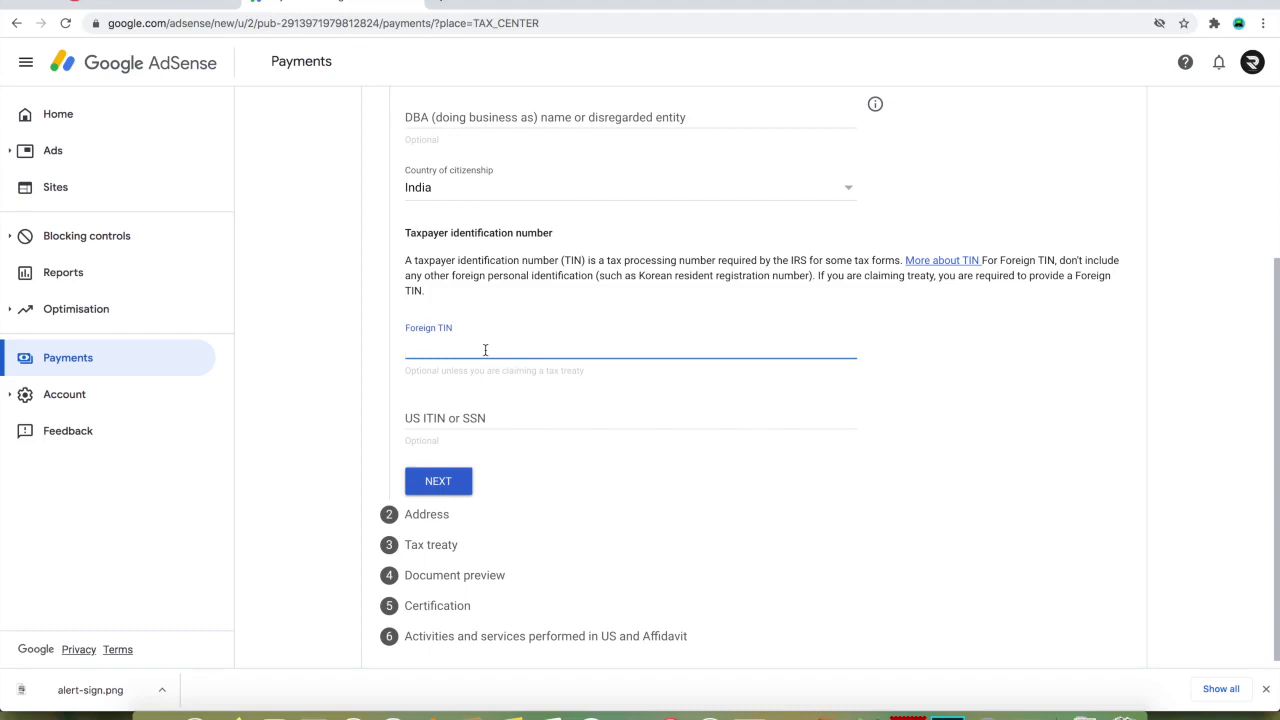
pyautogui.moveTo(414, 260); pyautogui.dragTo(560, 261)
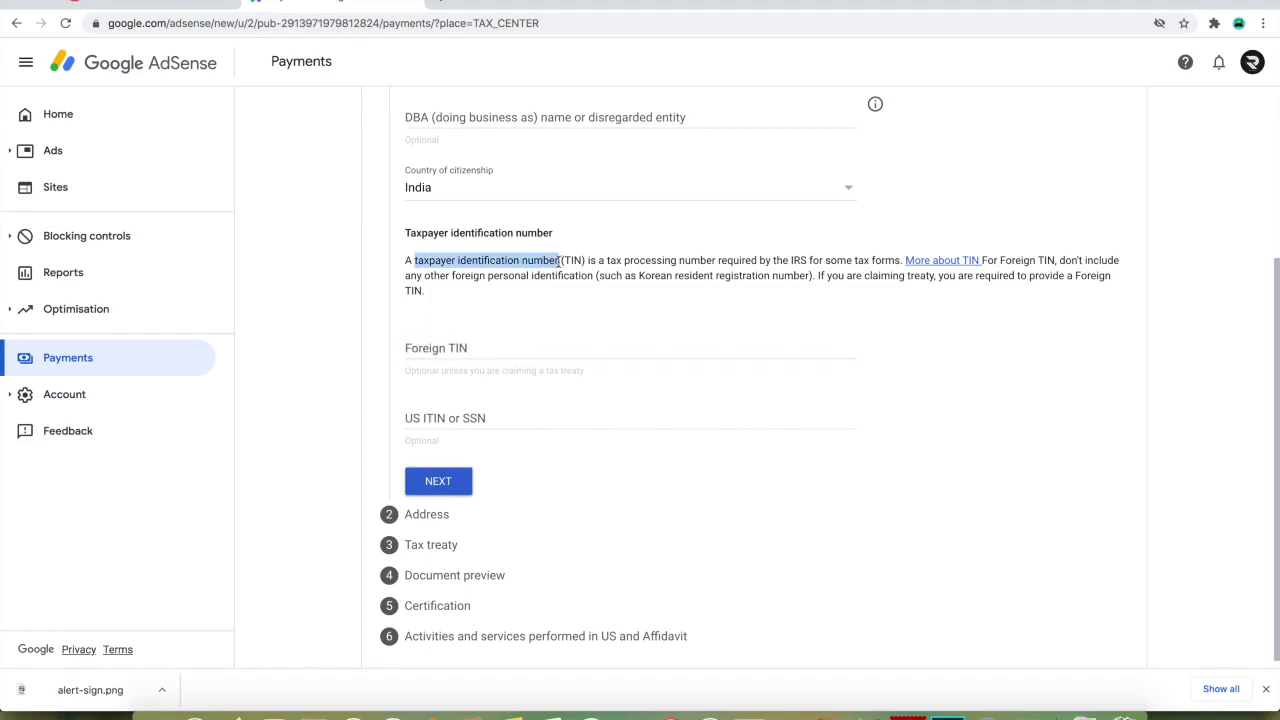
pyautogui.click(548, 341)
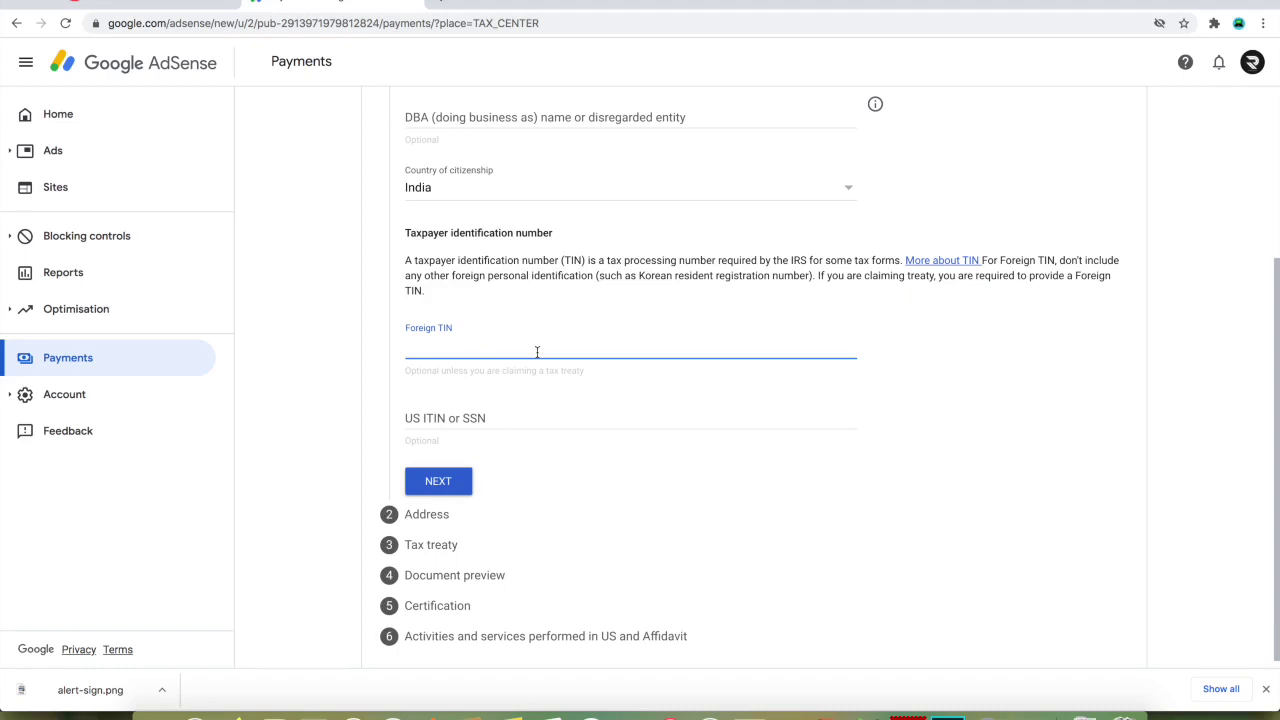
pyautogui.hotkey('ctrl', 'v')
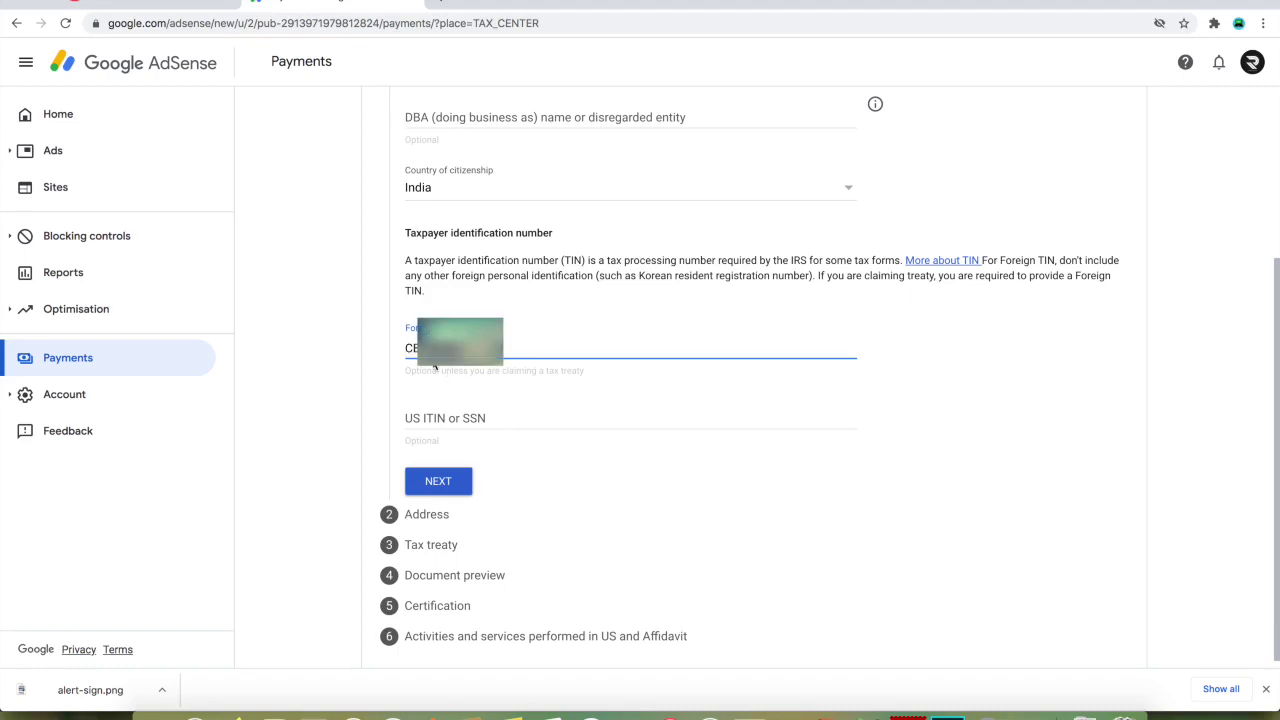
pyautogui.click(455, 485)
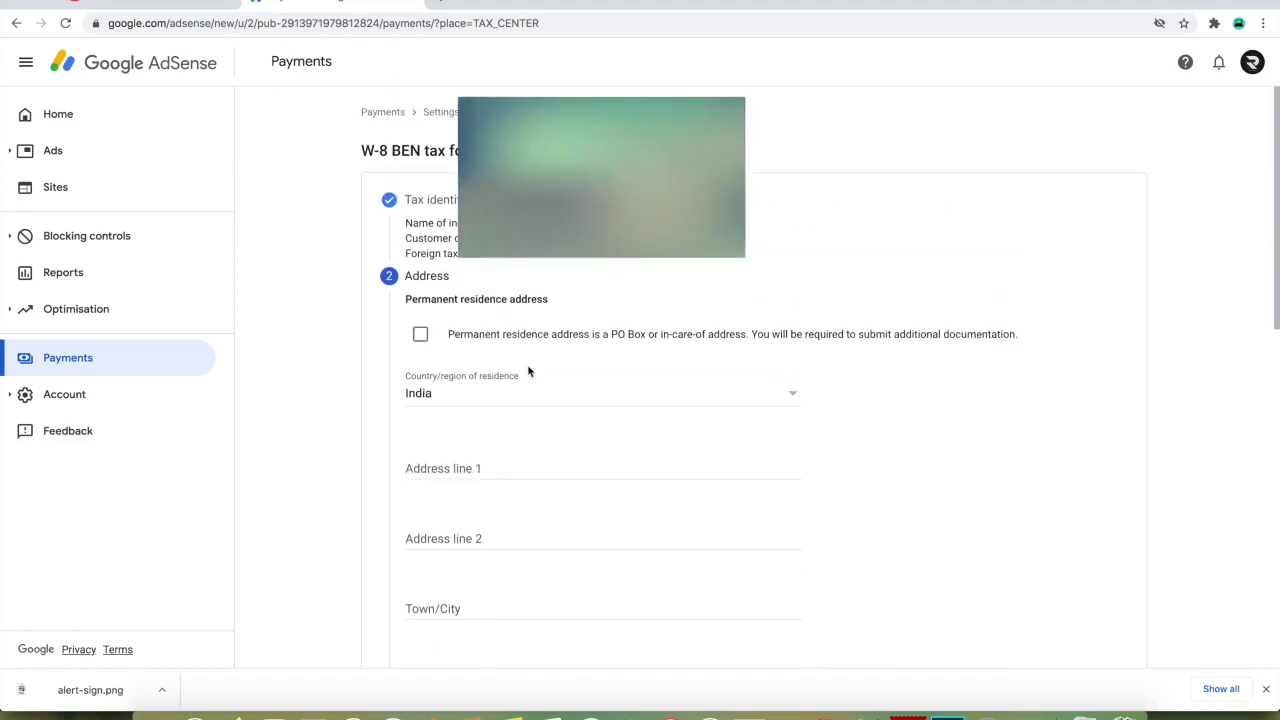
# - Enter the residence town/city, correcting its spelling, and the PIN code
pyautogui.click(471, 471)
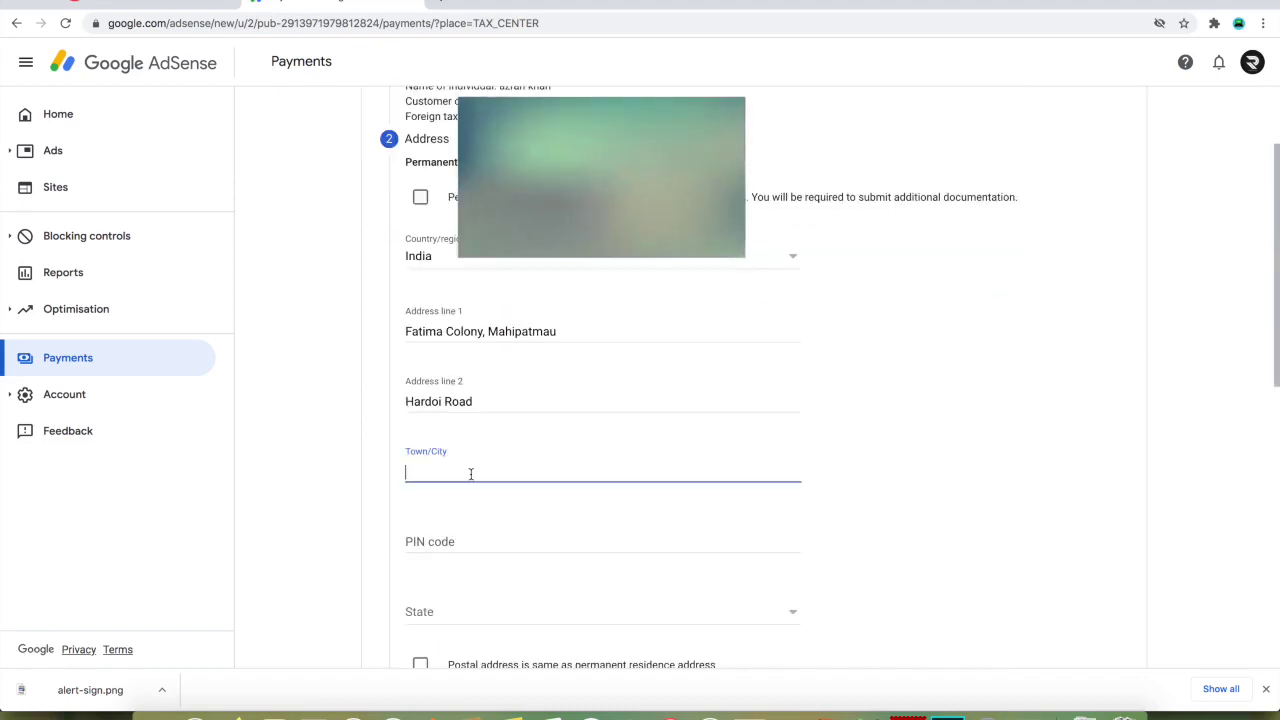
pyautogui.write('Lucknnow')
pyautogui.click(445, 471)
pyautogui.press('BackSpace')
pyautogui.scroll(-2, 470, 450)
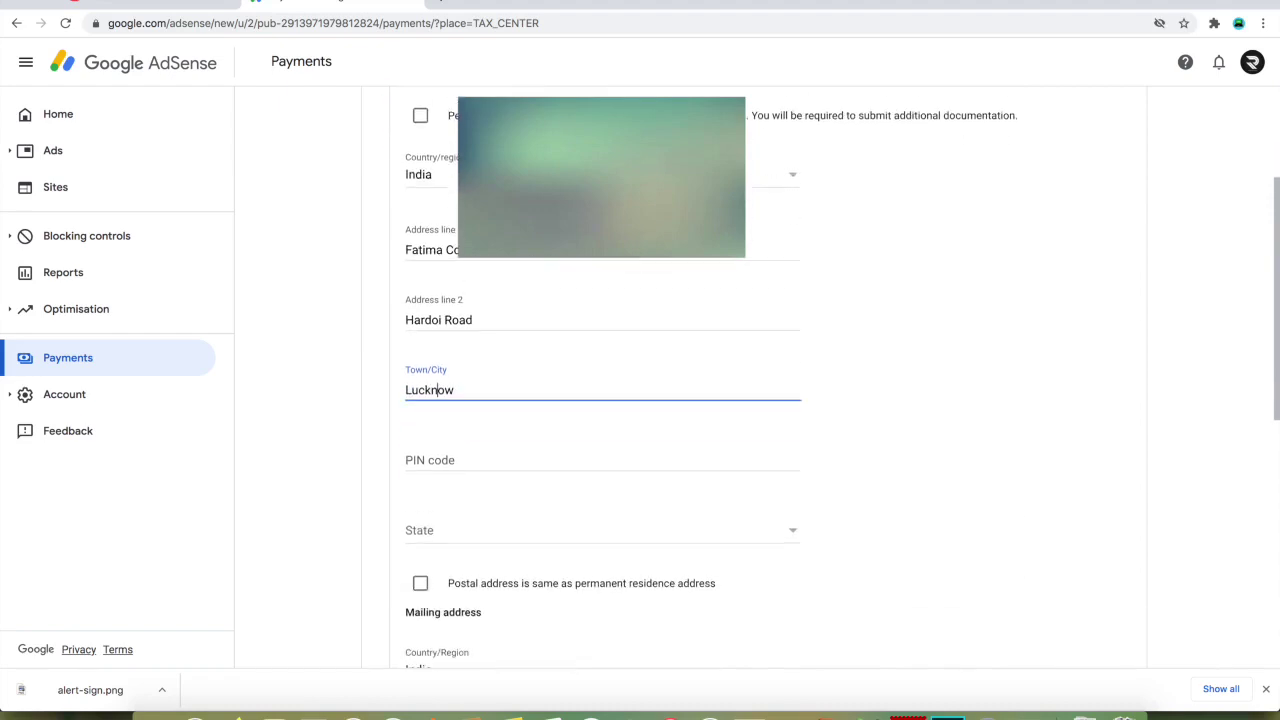
pyautogui.click(476, 433)
pyautogui.write('226101')
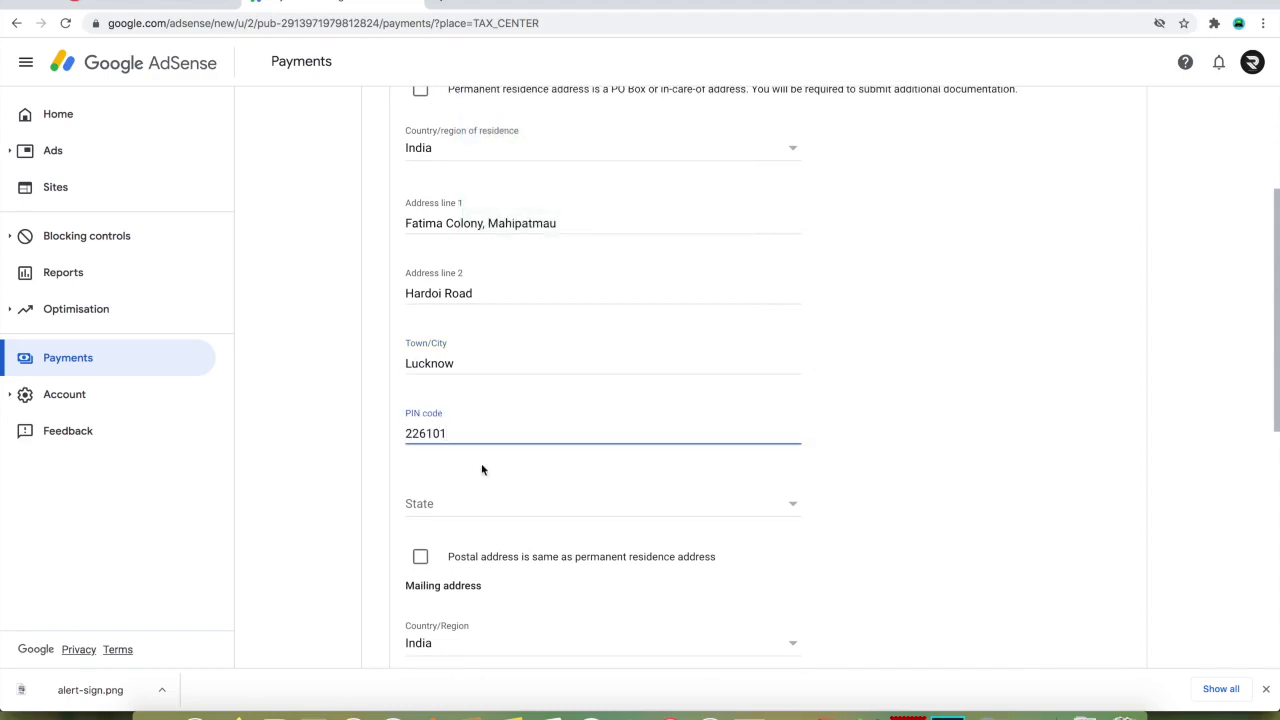
# - Choose Uttar Pradesh as the state and mark the postal address as the same
pyautogui.click(483, 508)
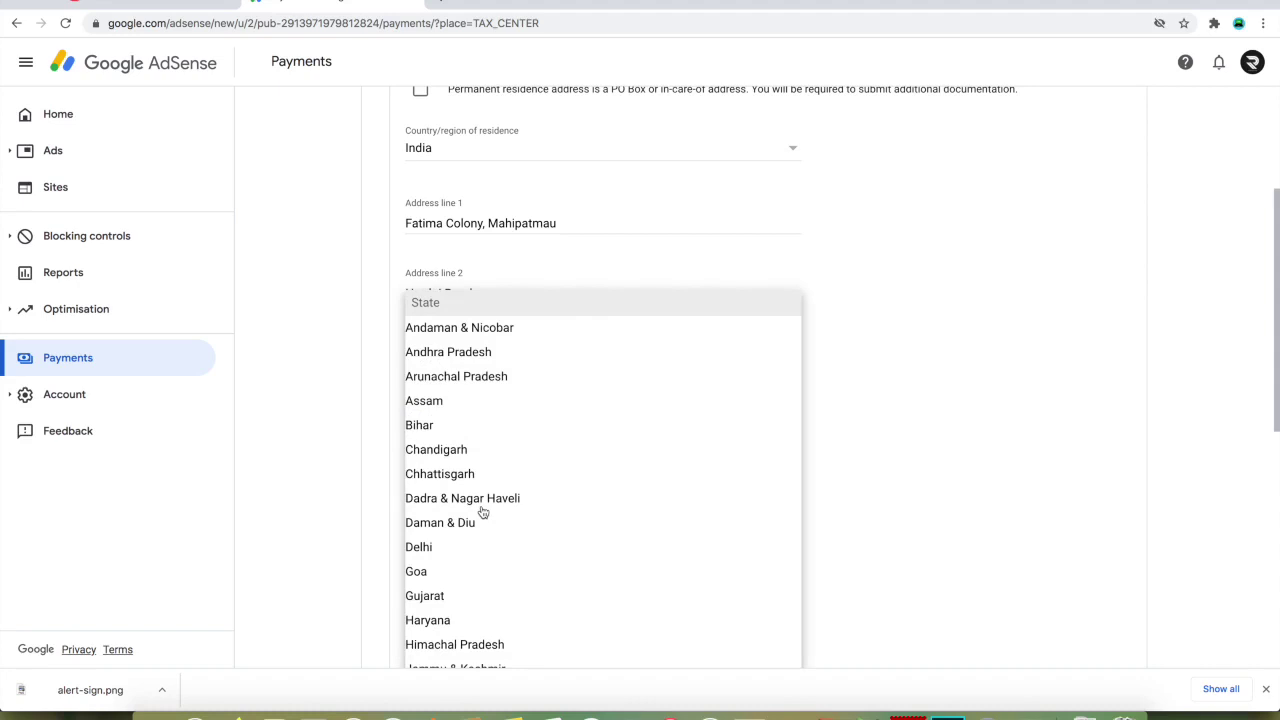
pyautogui.scroll(-5, 483, 512)
pyautogui.click(520, 480)
pyautogui.scroll(-2, 520, 480)
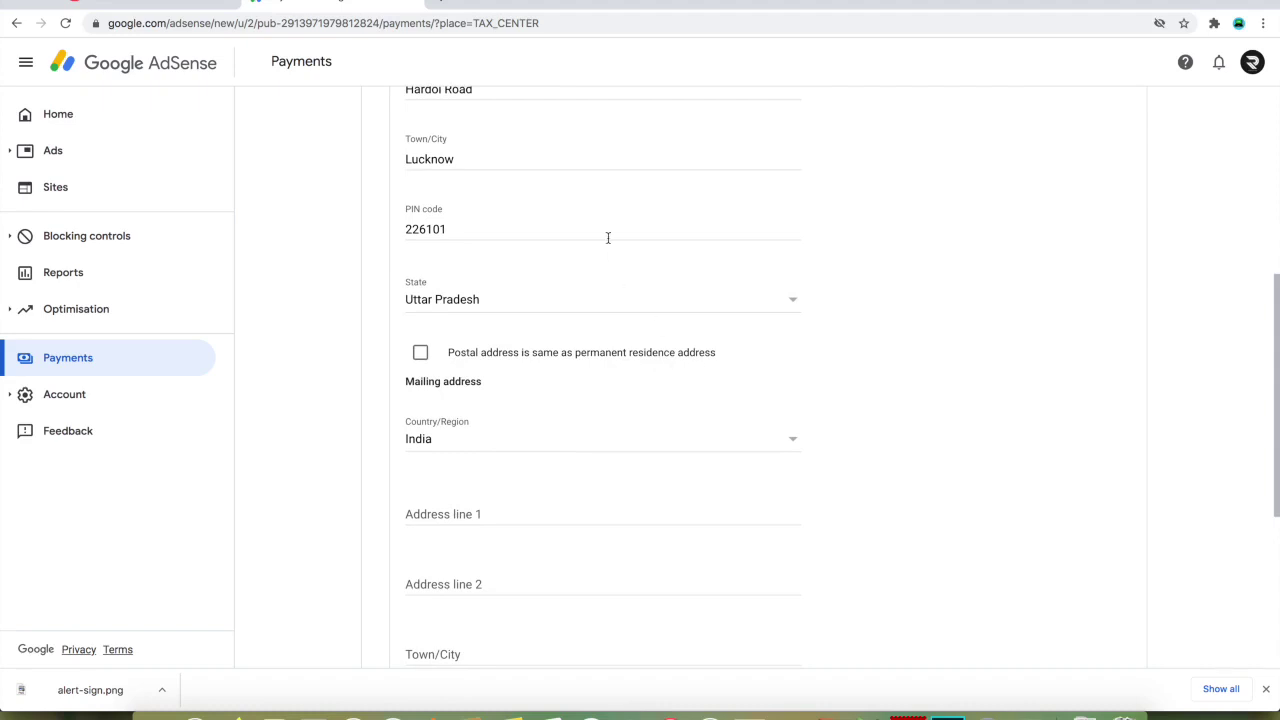
pyautogui.scroll(3, 608, 237)
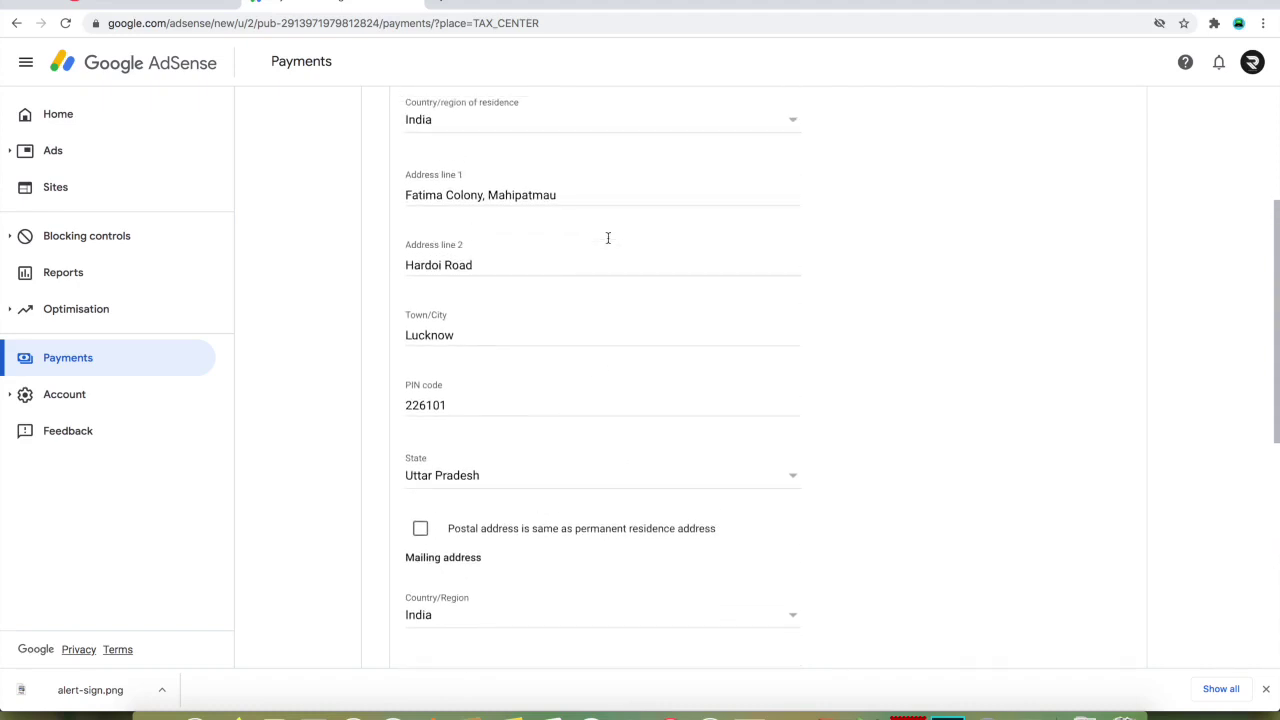
pyautogui.scroll(-4, 608, 237)
pyautogui.click(420, 297)
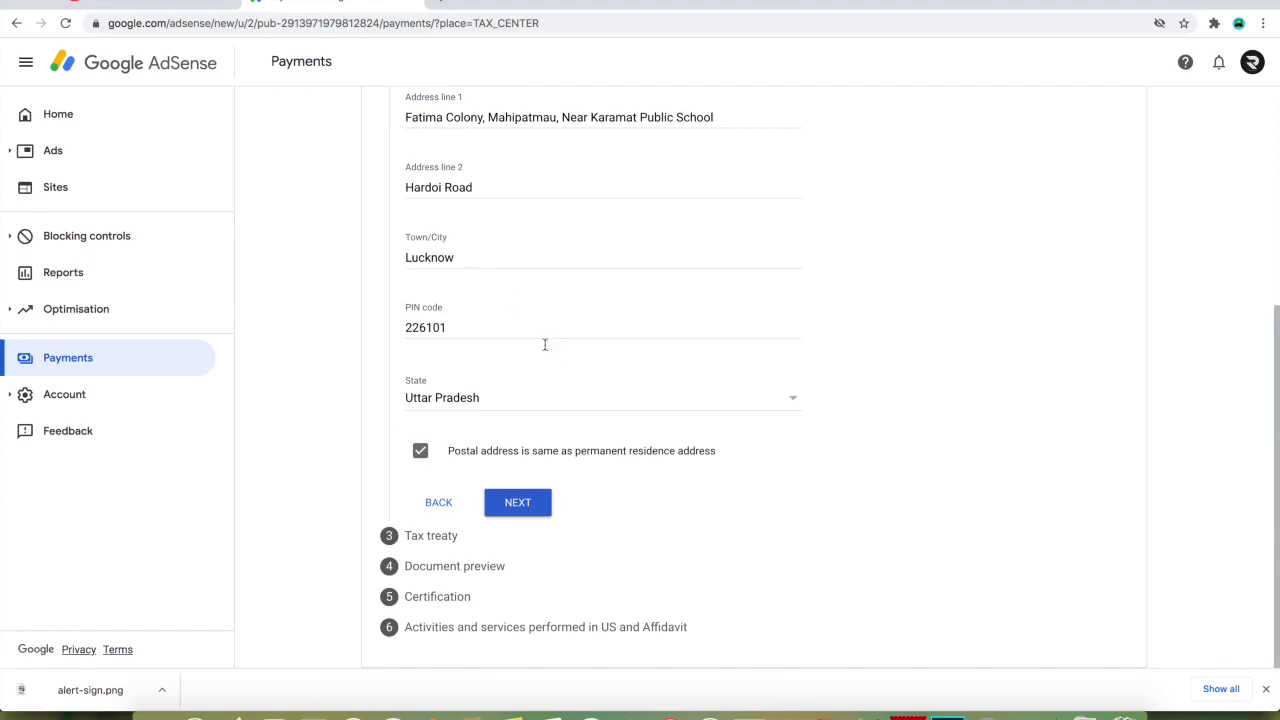
# - Submit the address step and claim a reduced treaty rate as a treaty-country resident
pyautogui.click(527, 510)
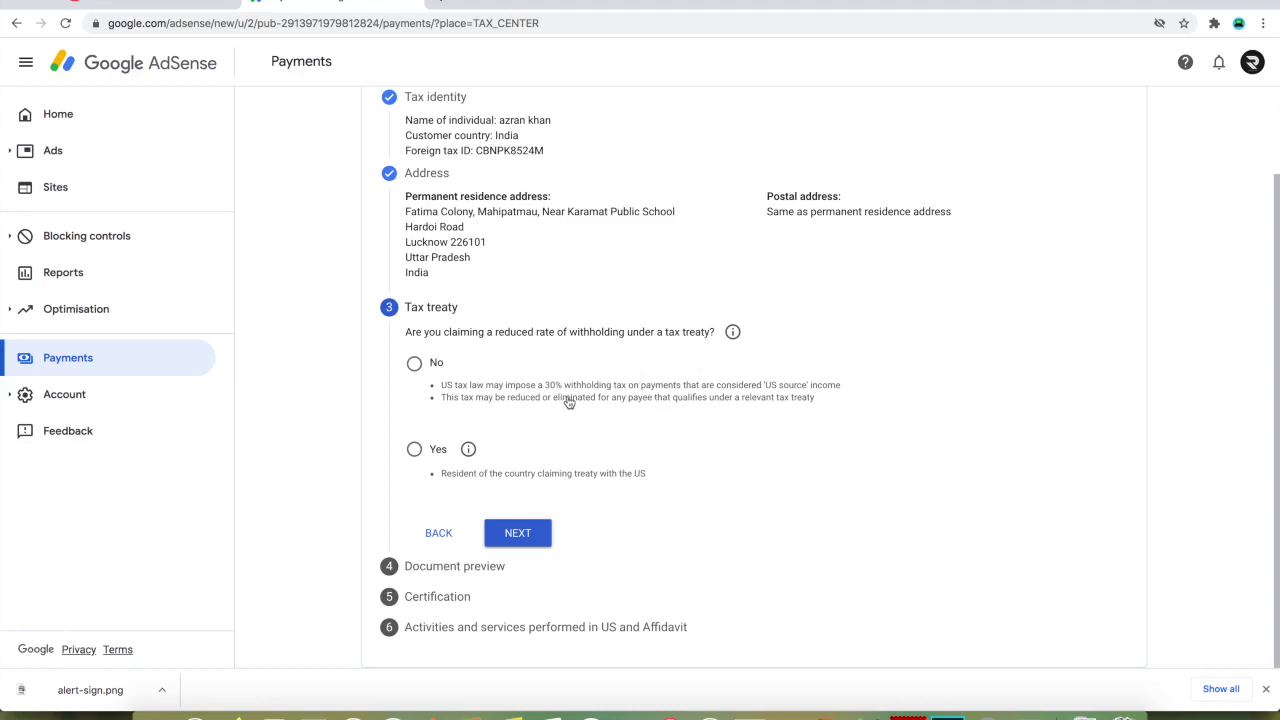
pyautogui.click(415, 452)
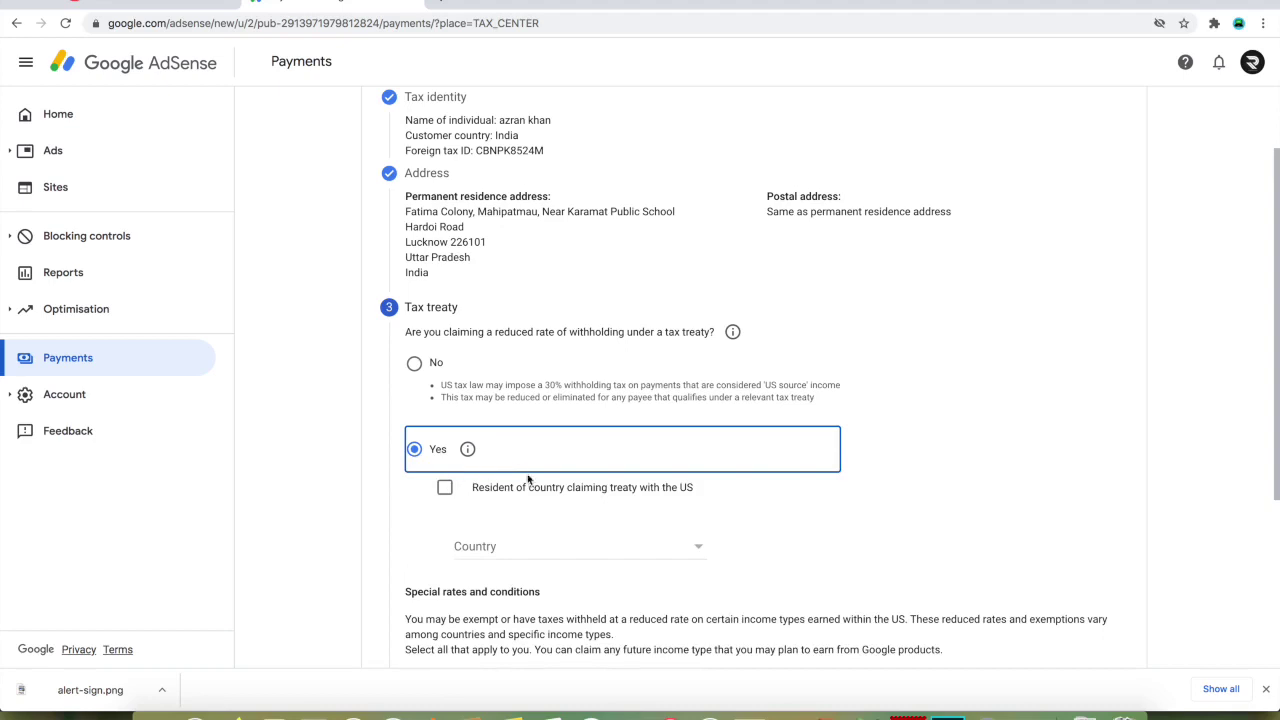
pyautogui.click(446, 490)
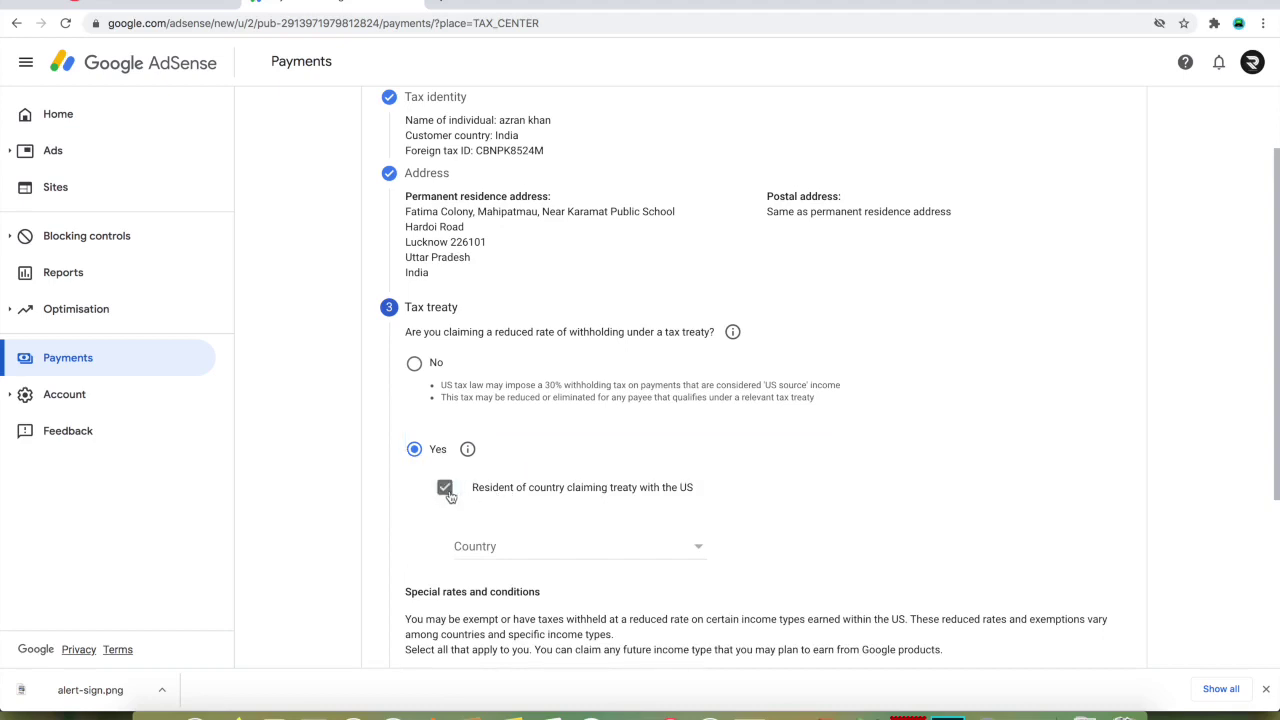
# - Choose India as the treaty country and scroll down to the income types
pyautogui.click(500, 545)
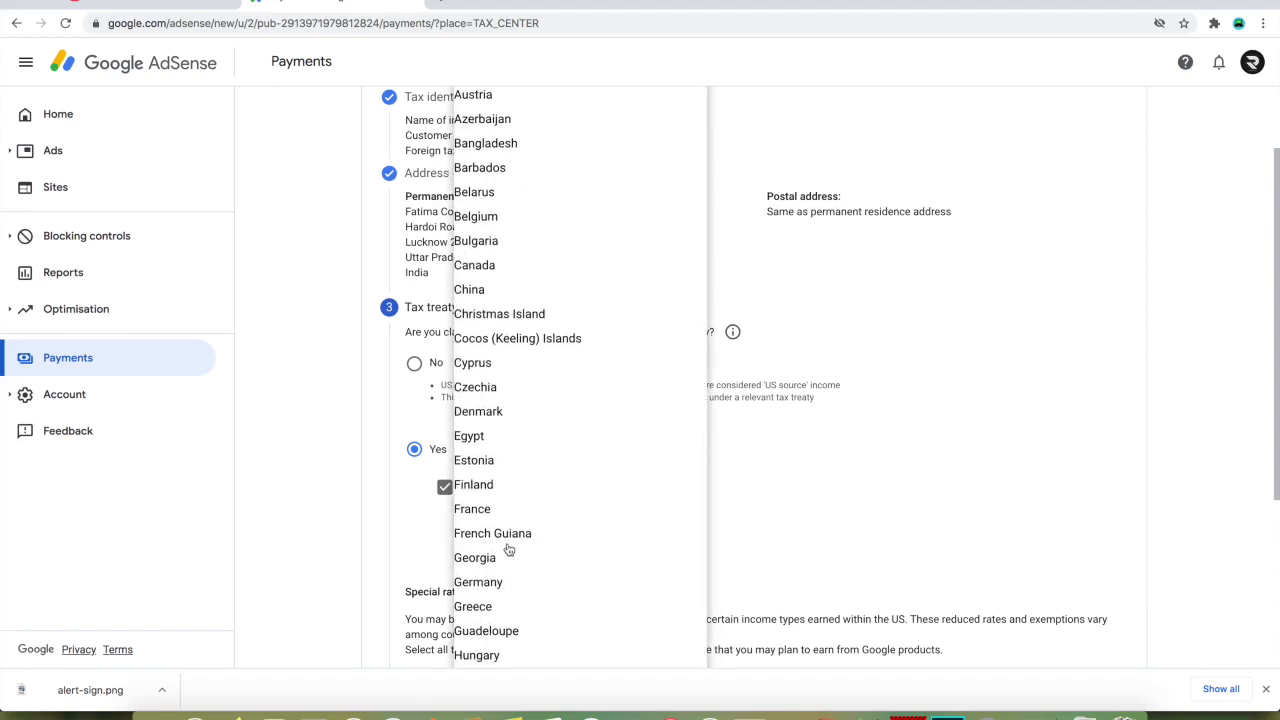
pyautogui.scroll(-8, 508, 549)
pyautogui.scroll(3, 508, 549)
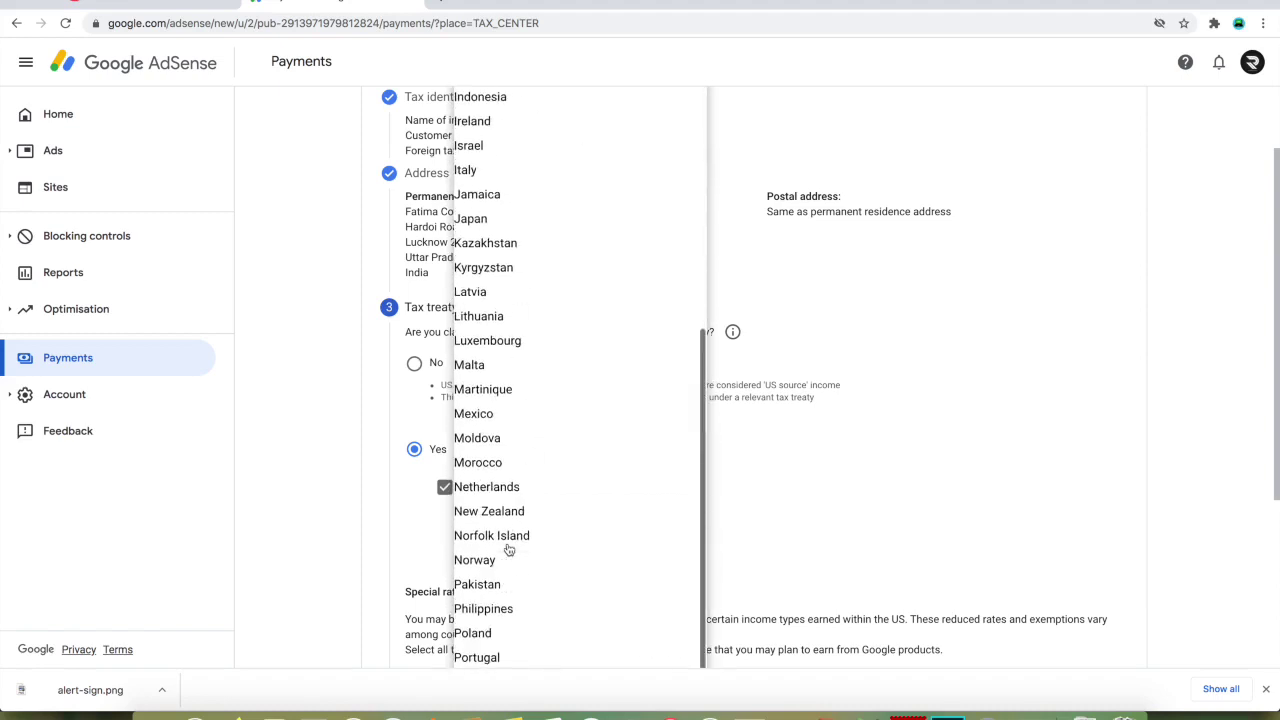
pyautogui.scroll(3, 503, 403)
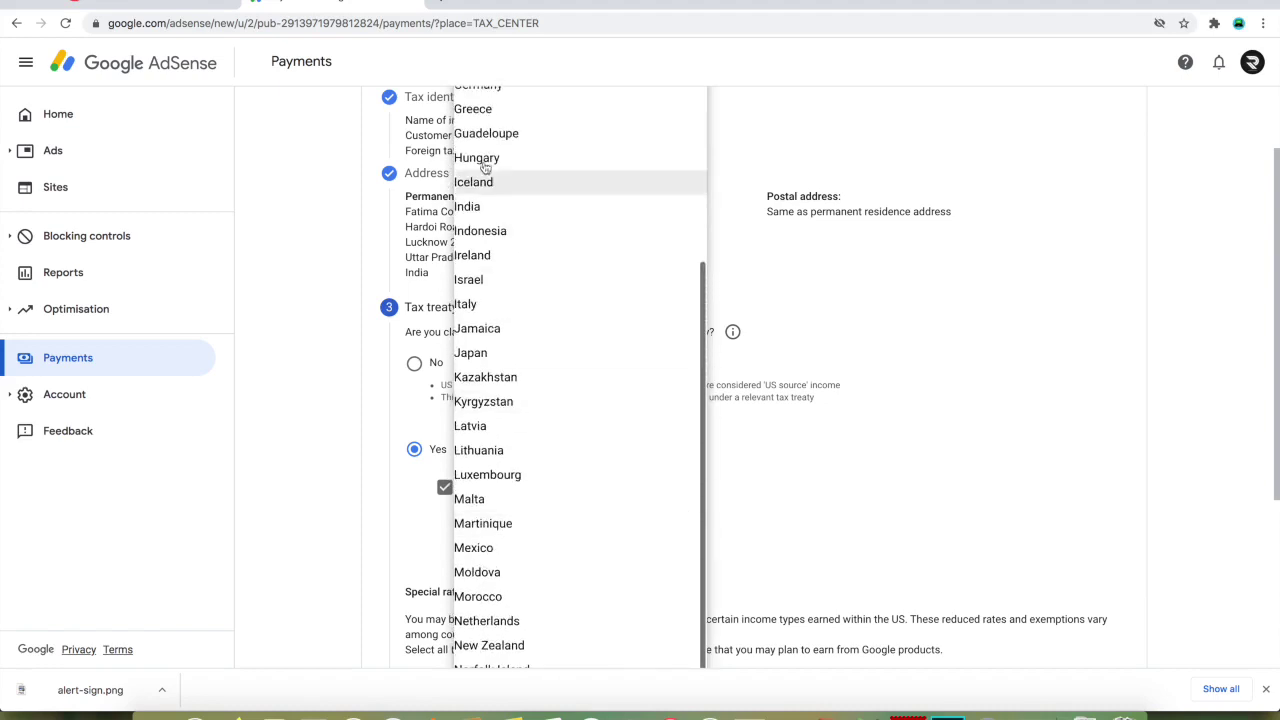
pyautogui.click(491, 210)
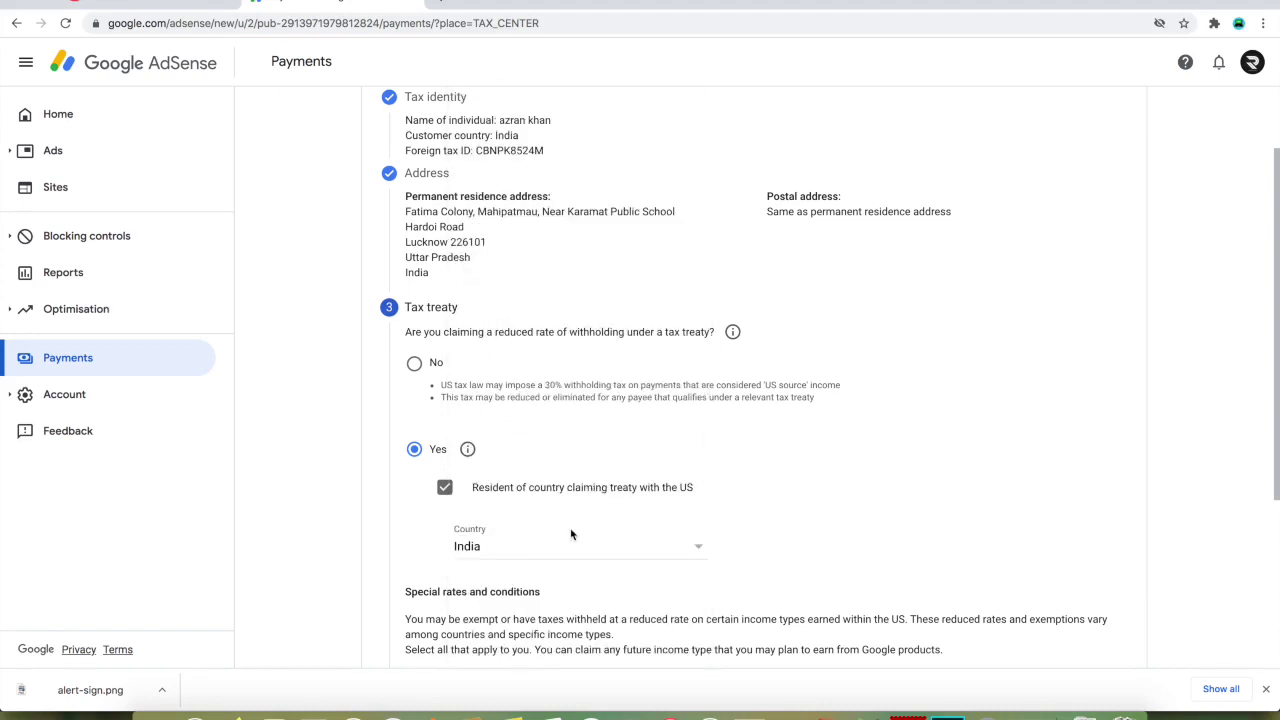
pyautogui.scroll(-5, 540, 537)
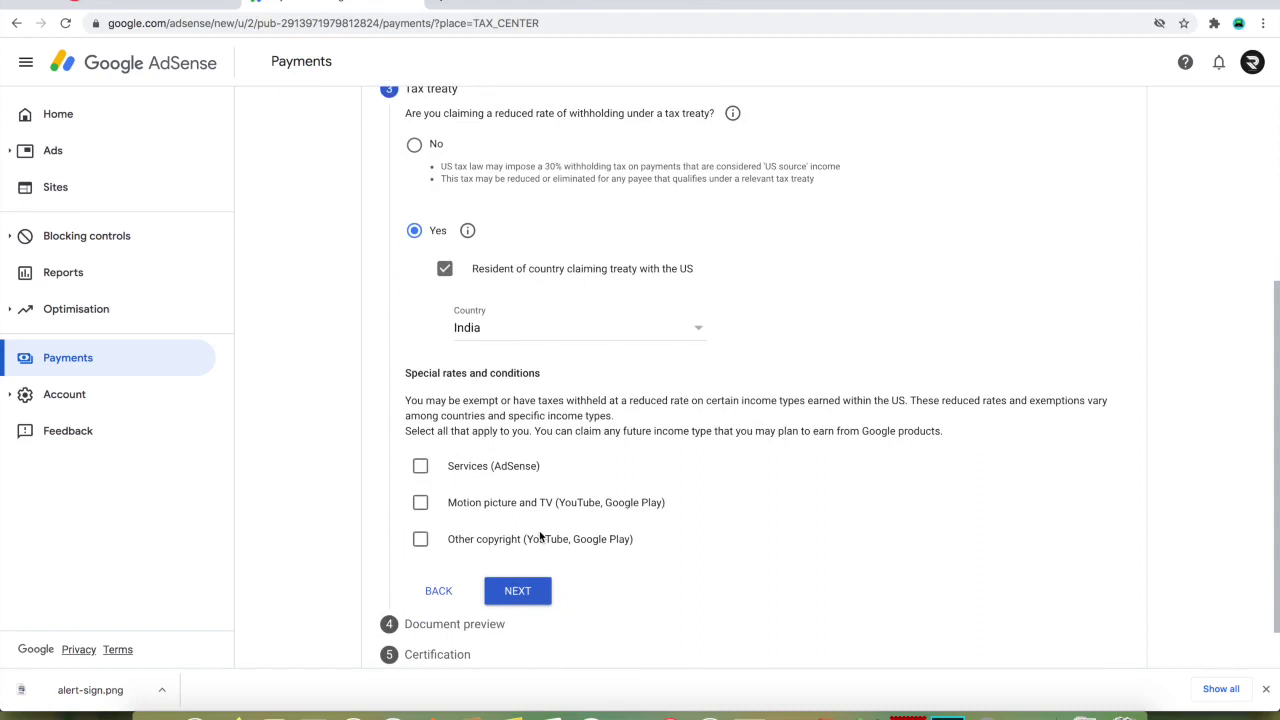
pyautogui.scroll(-1, 540, 537)
pyautogui.click(420, 435)
pyautogui.click(420, 435)
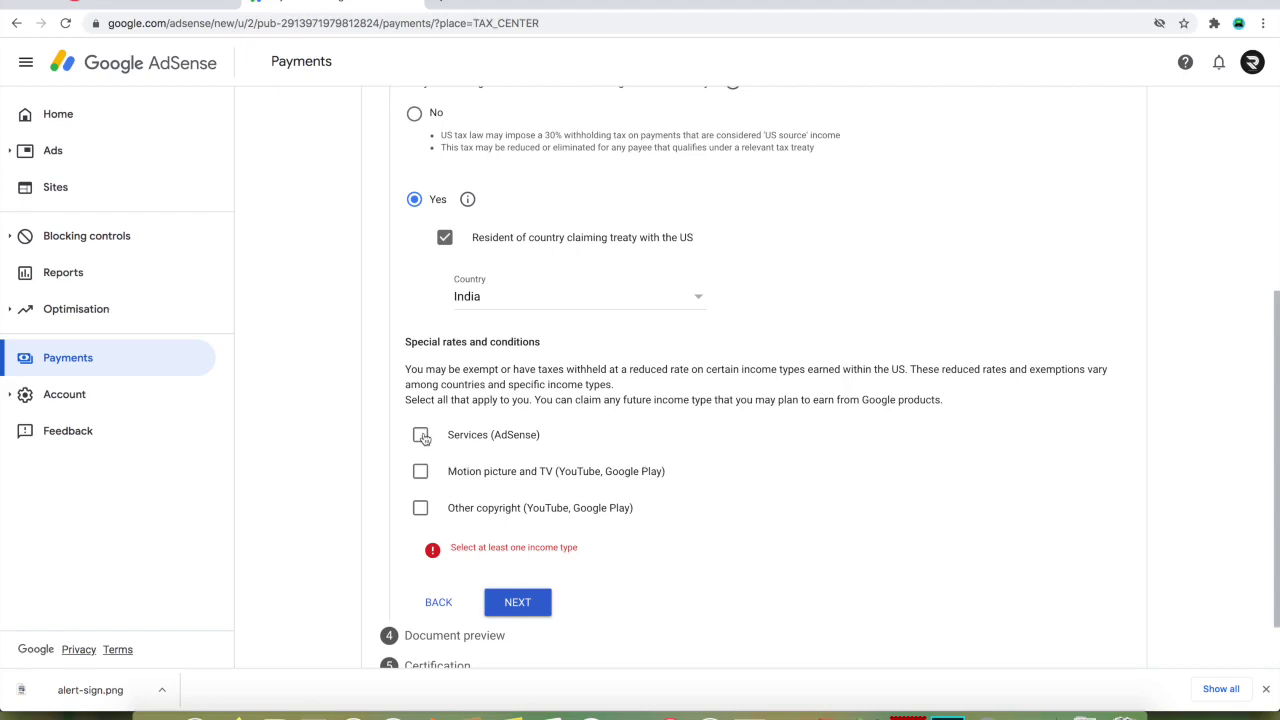
# - Claim Services (AdSense) at 0% under Article 7 paragraph 1, certifying the terms
pyautogui.click(420, 435)
pyautogui.scroll(-1, 534, 471)
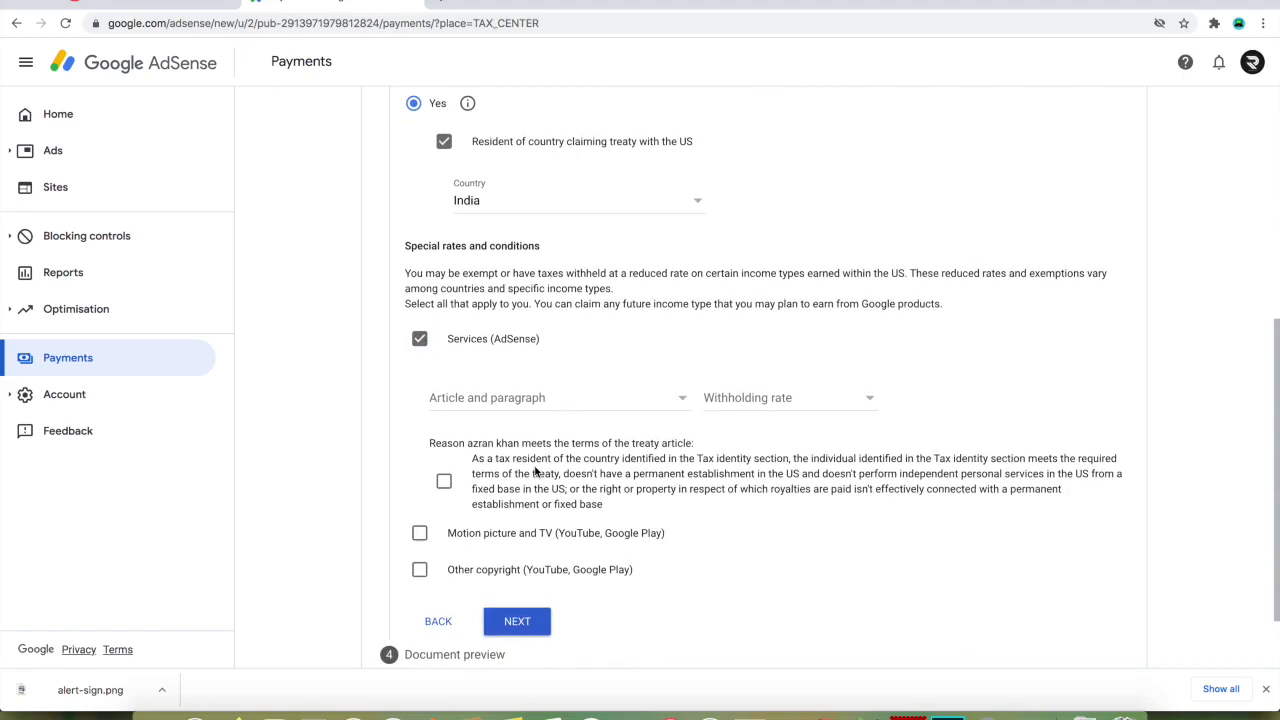
pyautogui.click(506, 405)
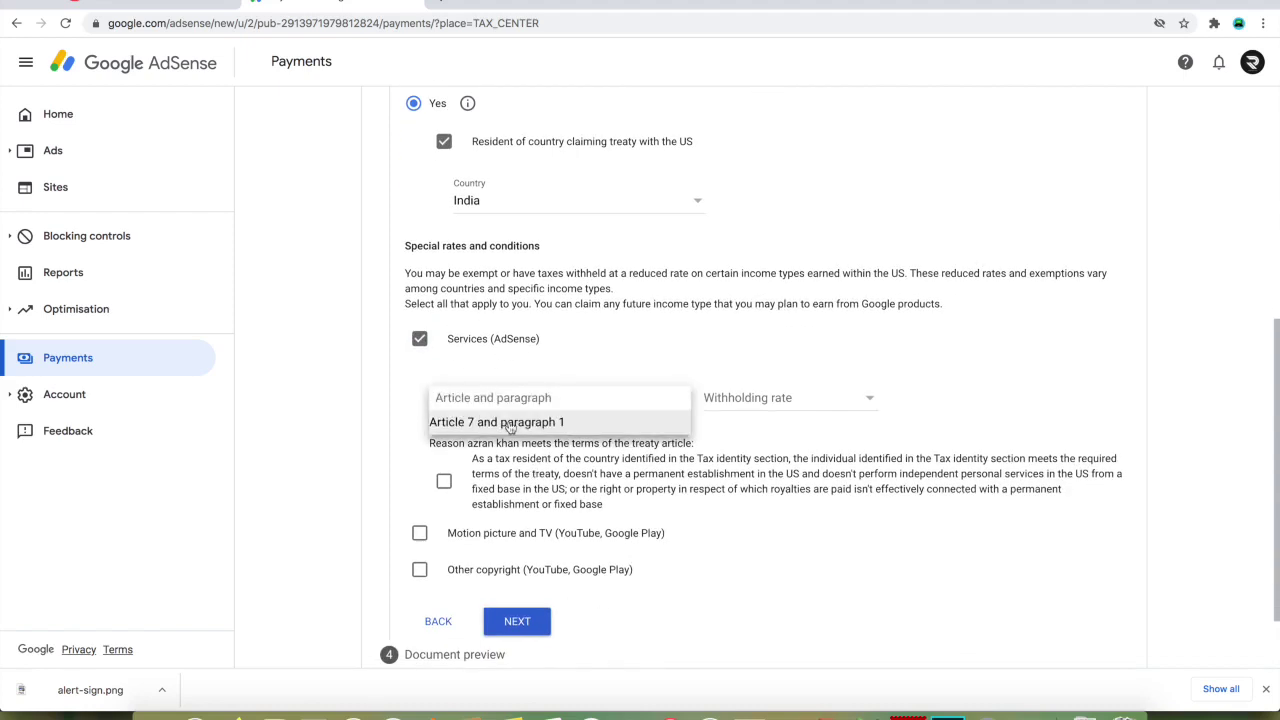
pyautogui.click(507, 430)
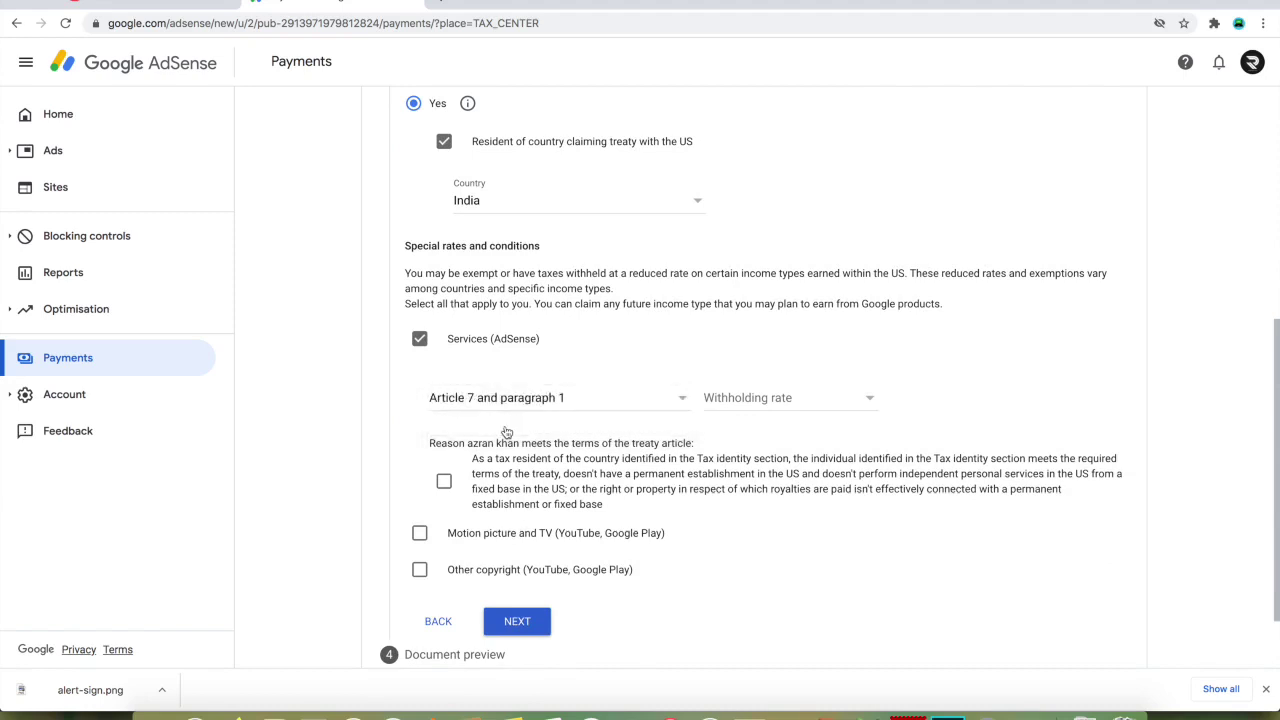
pyautogui.click(763, 405)
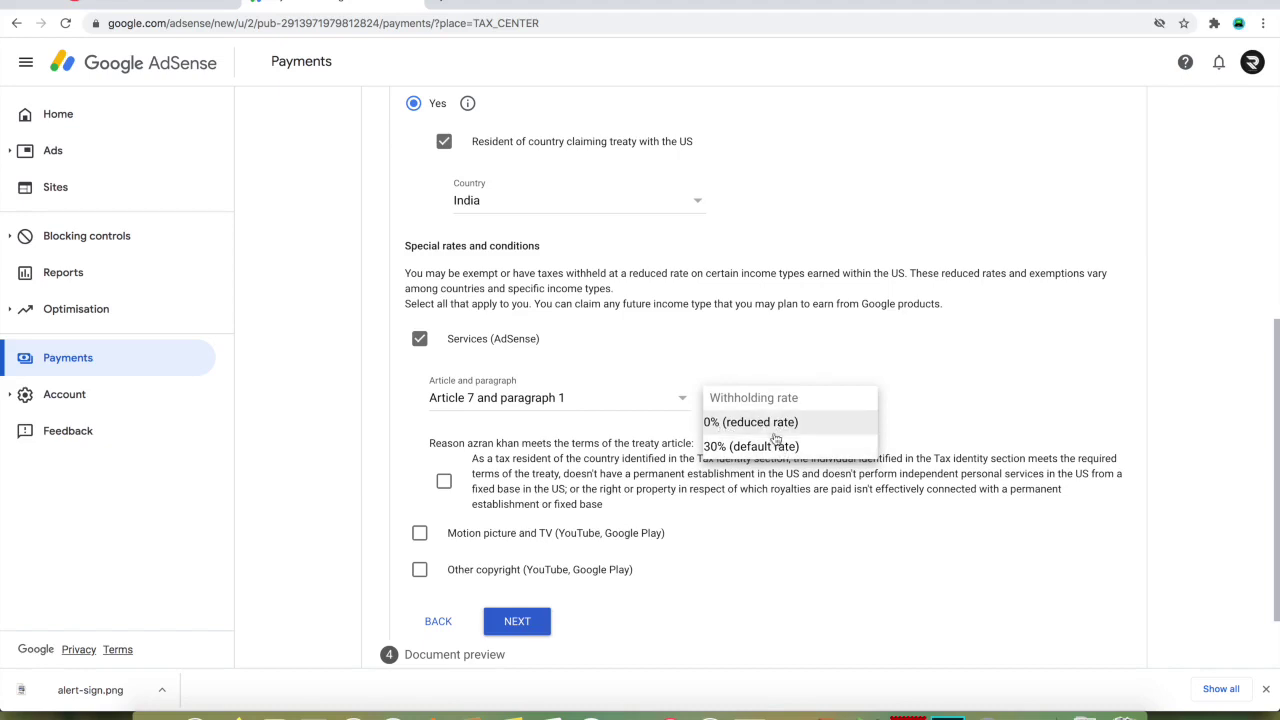
pyautogui.click(773, 425)
pyautogui.scroll(-1, 494, 485)
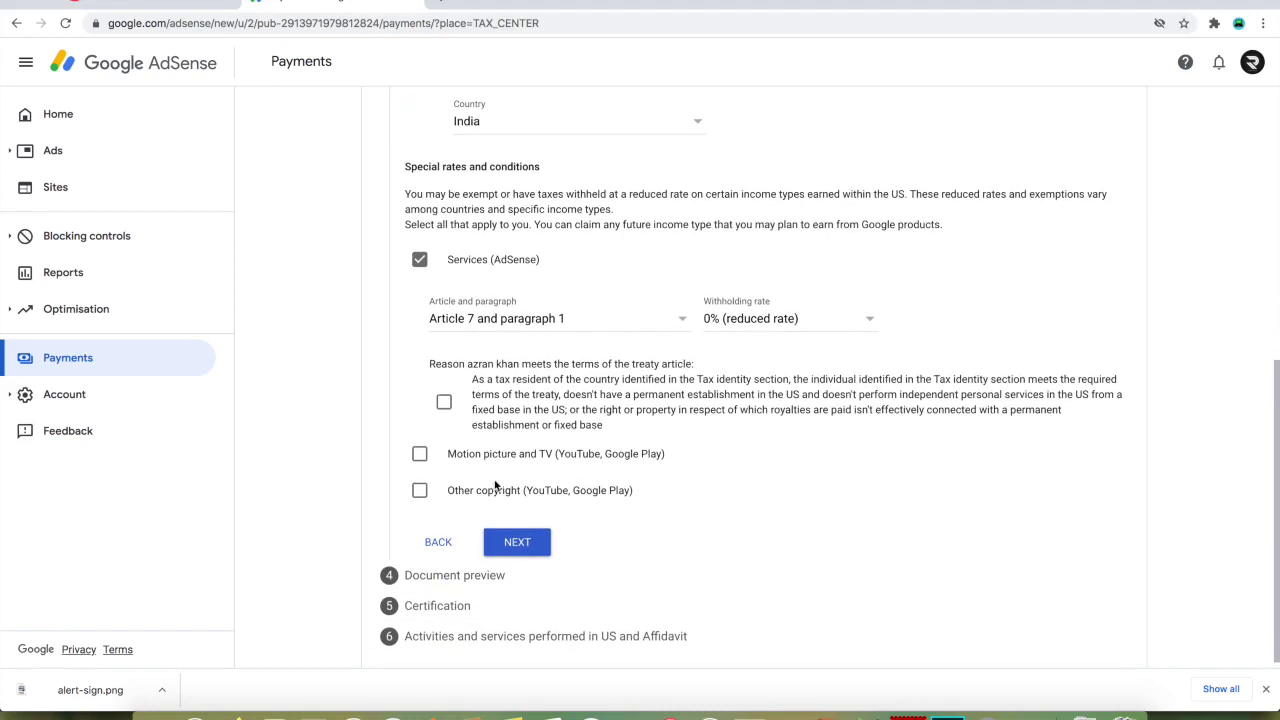
pyautogui.click(444, 401)
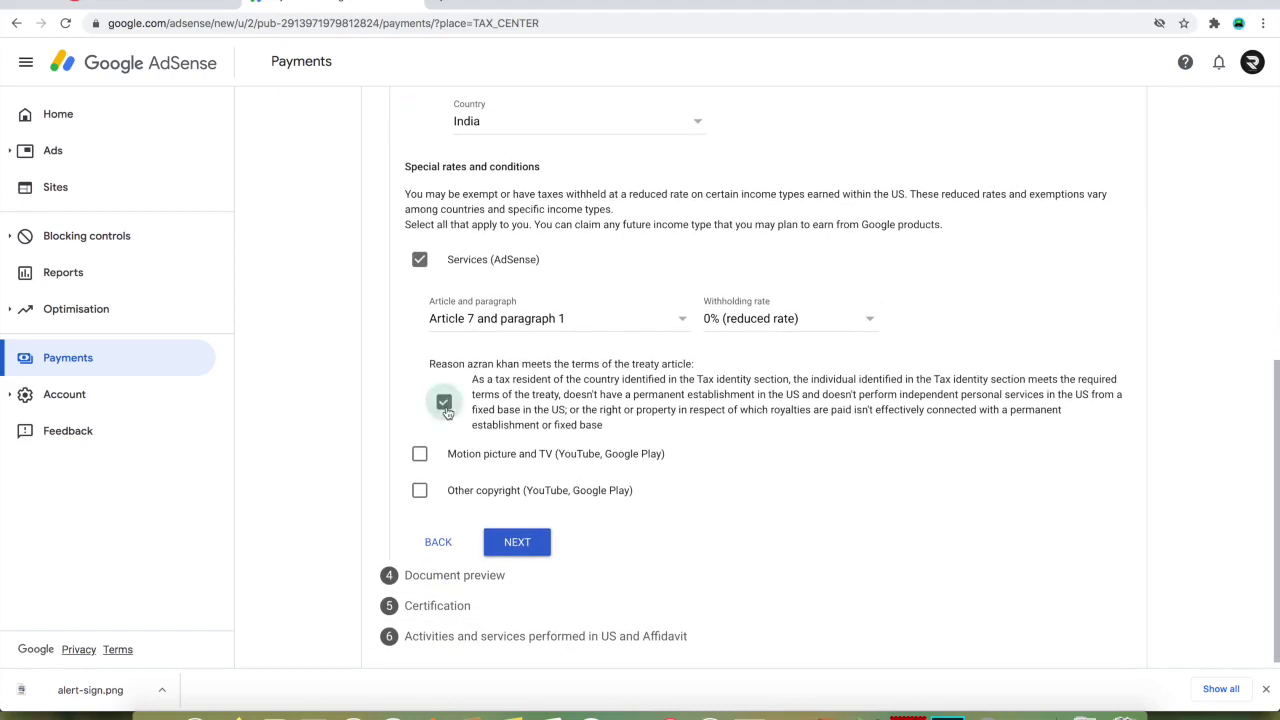
# - Claim Motion picture and TV at 15% under Article 12 paragraph 2A II, certifying the terms
pyautogui.click(420, 453)
pyautogui.scroll(-1, 422, 458)
pyautogui.click(498, 442)
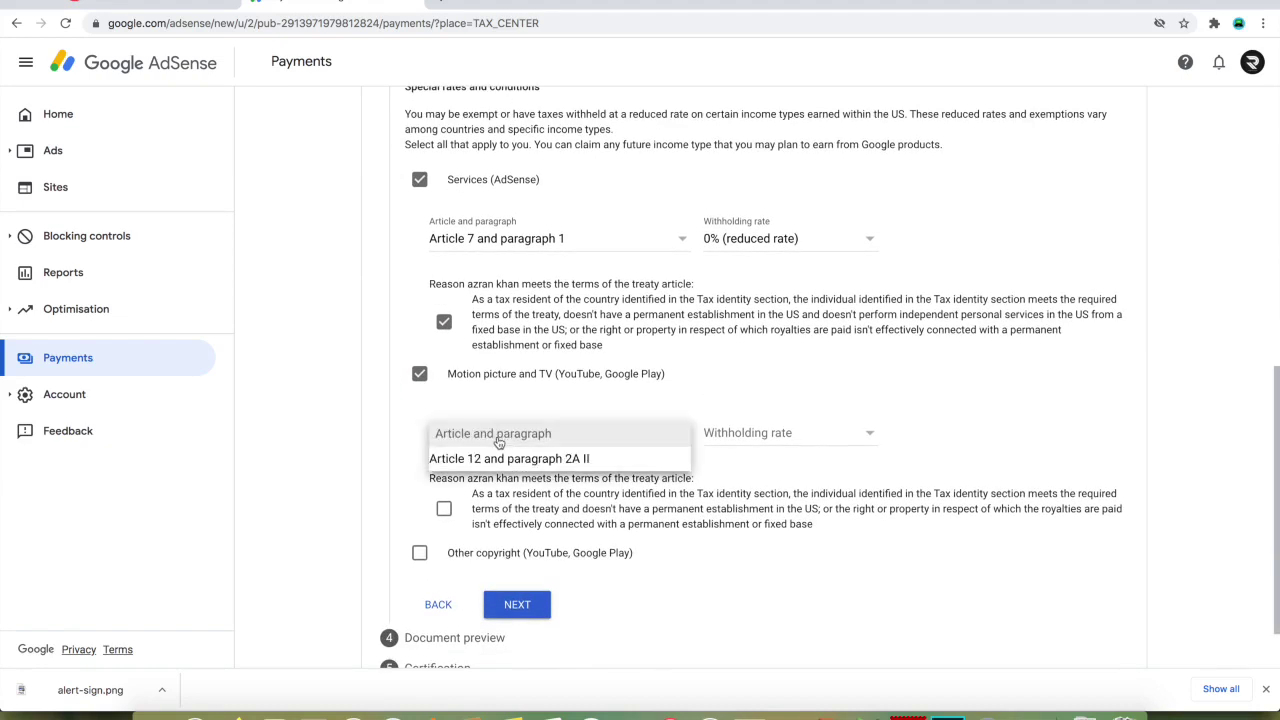
pyautogui.click(510, 458)
pyautogui.click(742, 437)
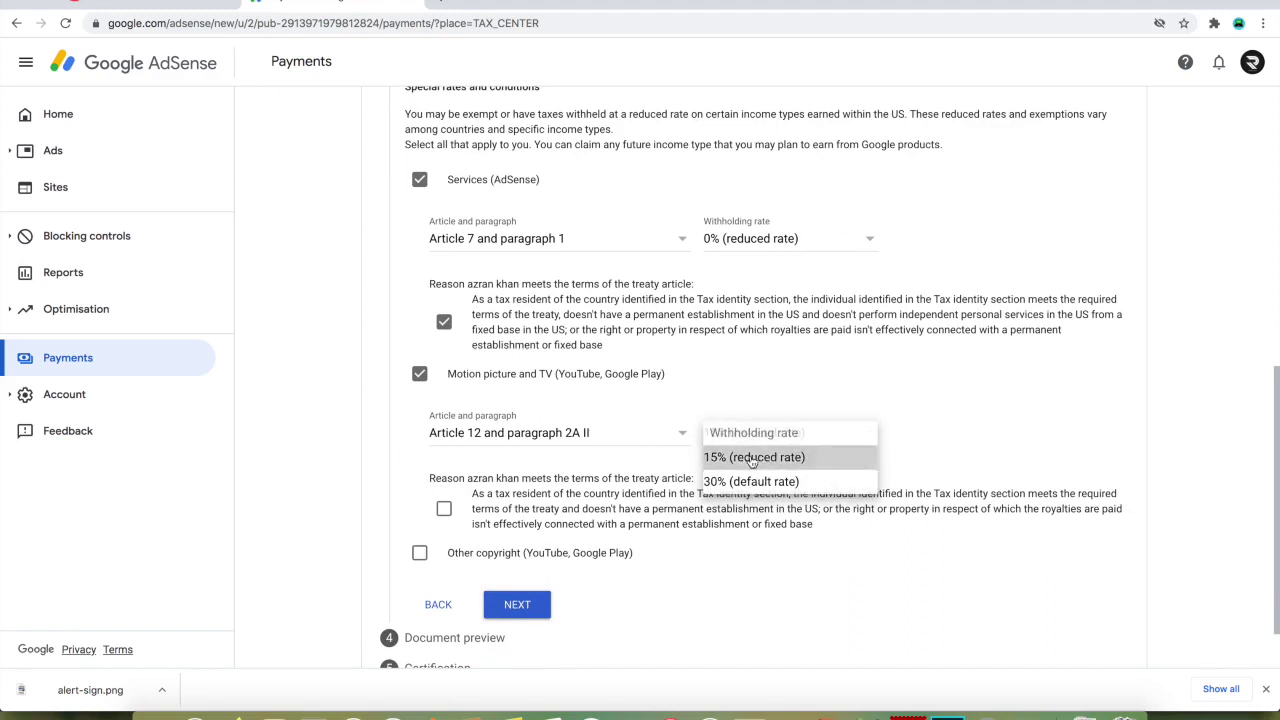
pyautogui.click(752, 458)
pyautogui.scroll(-1, 504, 487)
pyautogui.click(444, 441)
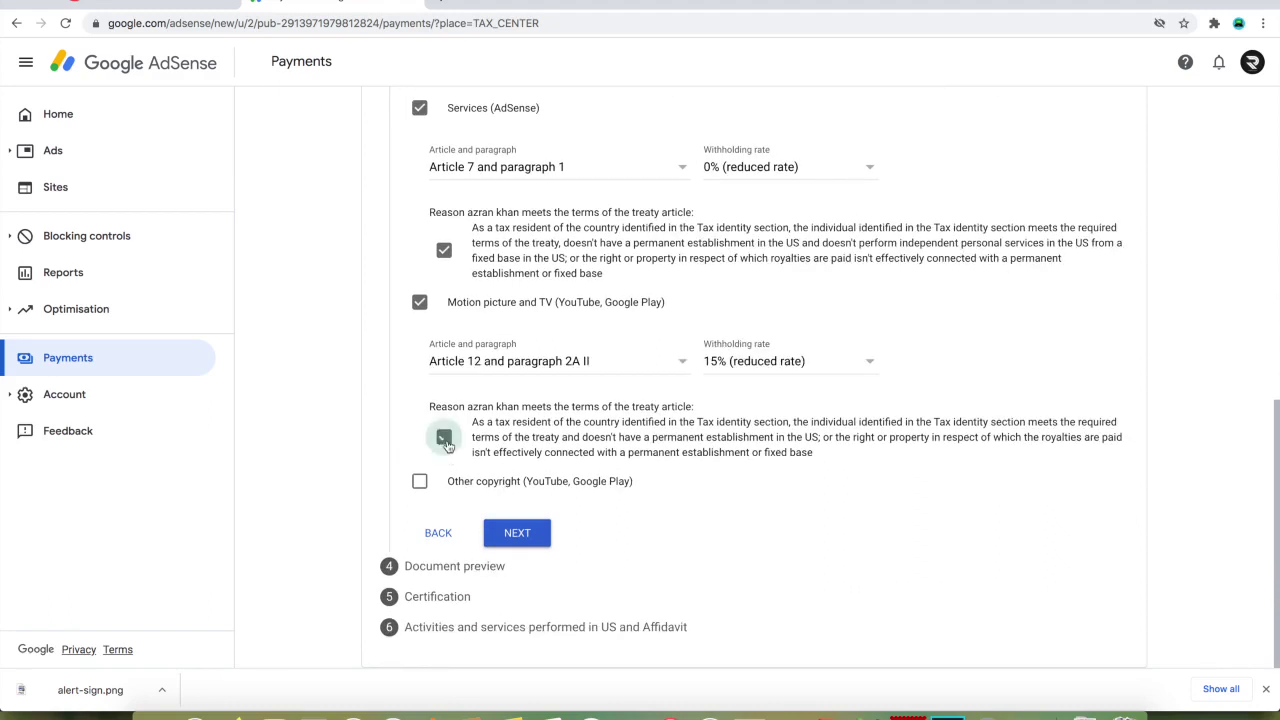
# - Claim Other copyright at 15% under Article 12 paragraph 2A II, certify, and continue
pyautogui.click(420, 481)
pyautogui.click(511, 542)
pyautogui.click(514, 563)
pyautogui.scroll(-2, 514, 566)
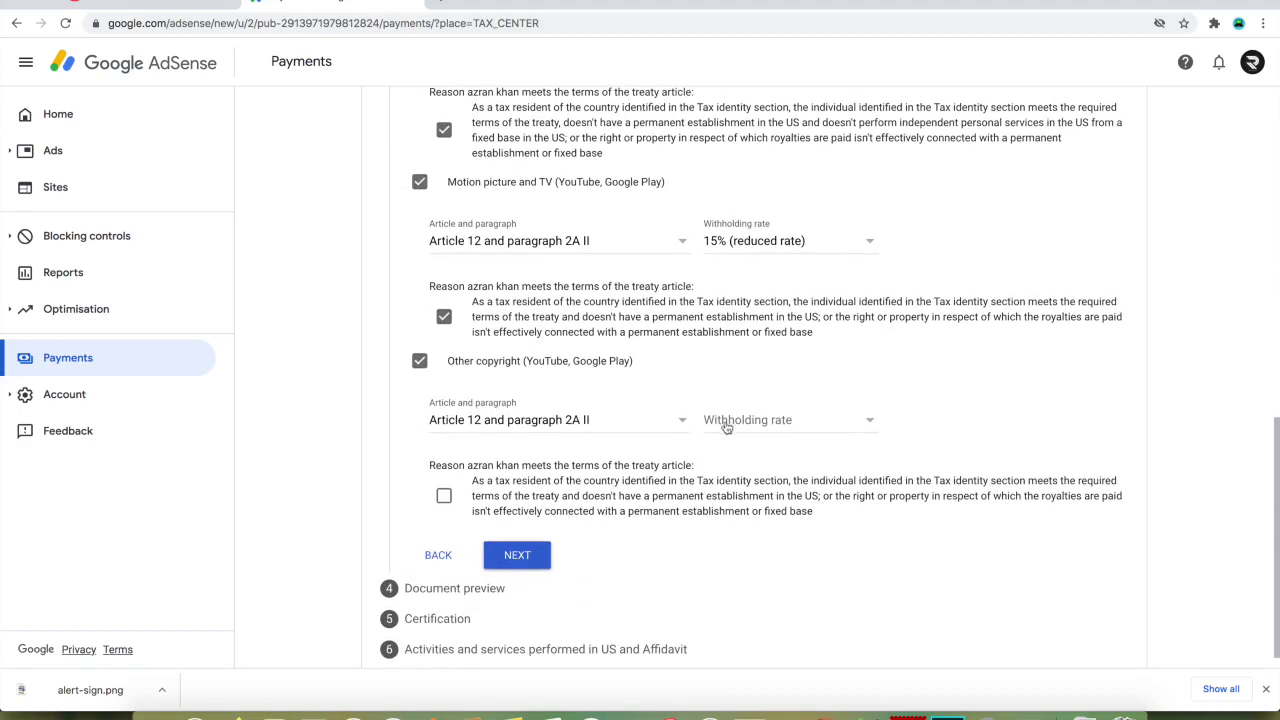
pyautogui.click(727, 425)
pyautogui.click(738, 446)
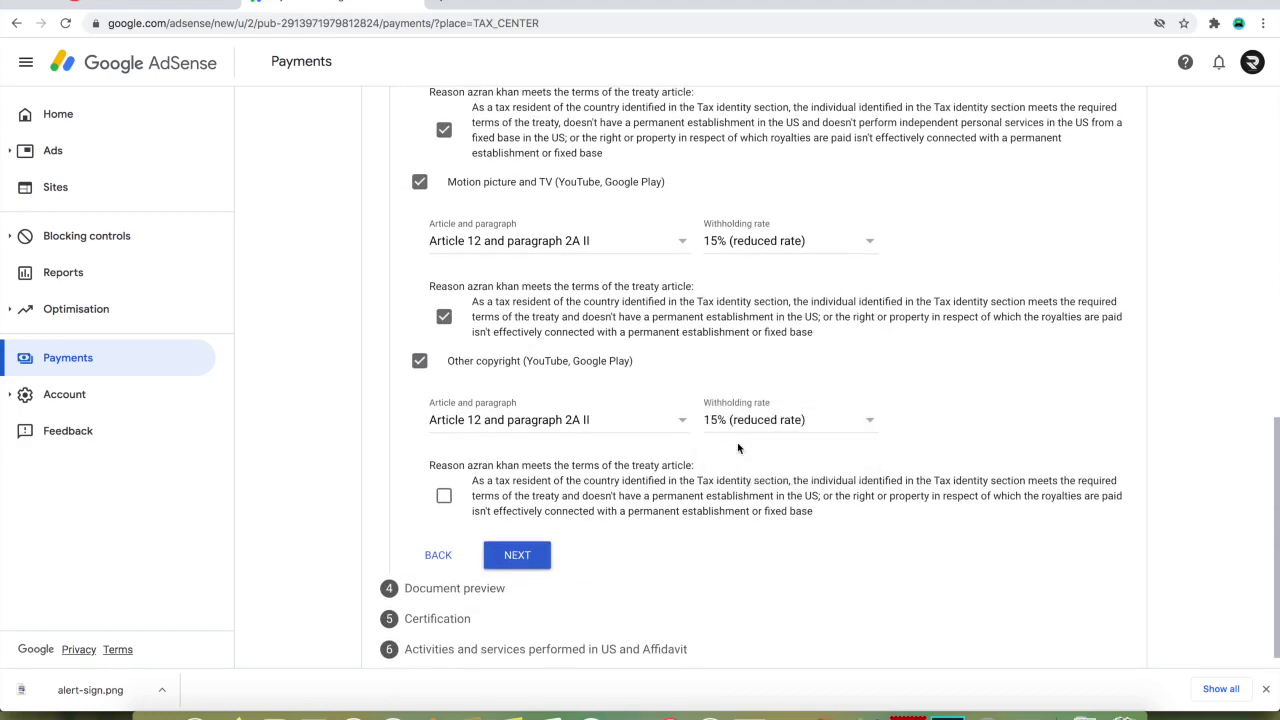
pyautogui.scroll(-1, 600, 462)
pyautogui.click(444, 476)
pyautogui.click(519, 534)
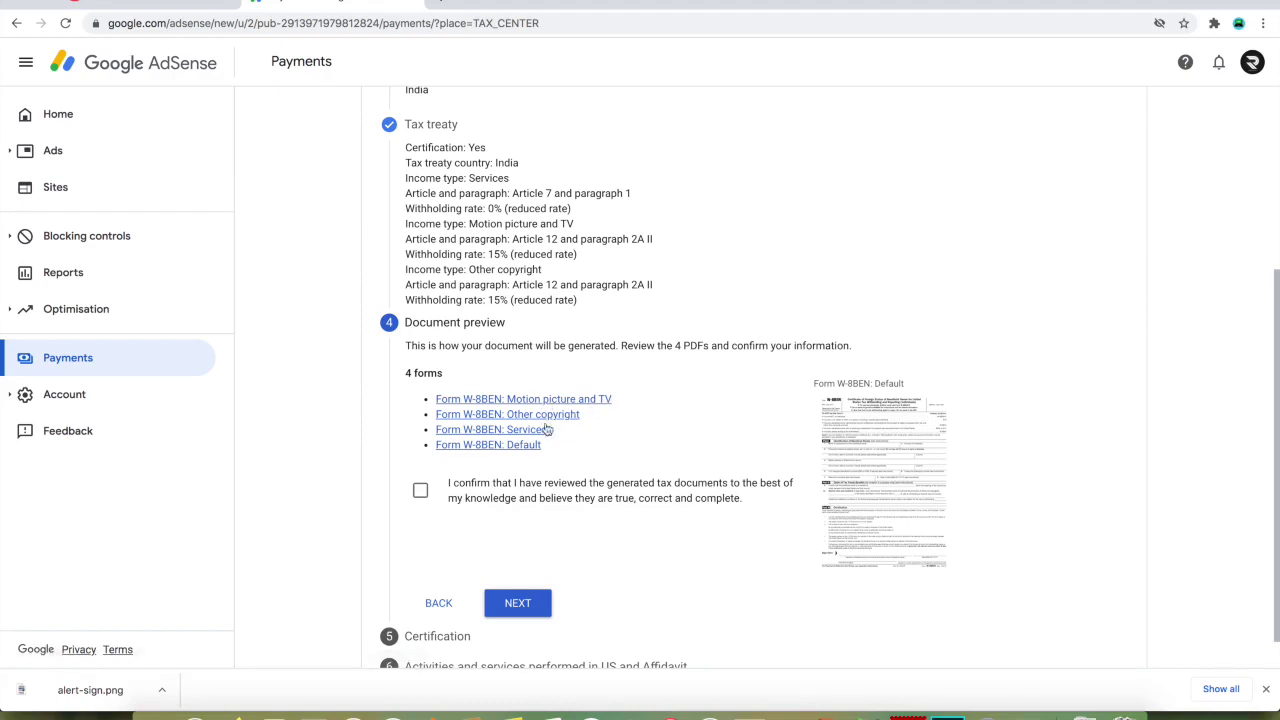
# - Confirm the four W-8BEN documents were reviewed and continue to Certification
pyautogui.click(420, 490)
pyautogui.click(518, 606)
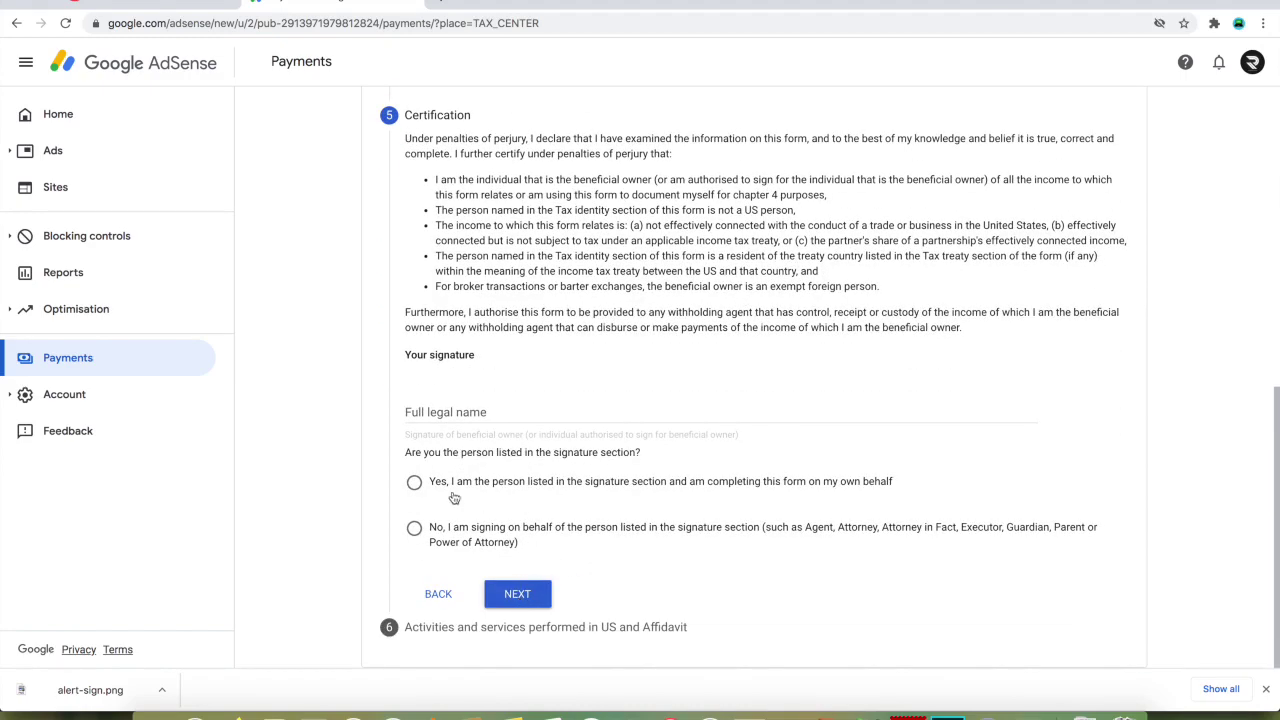
# - Sign the certification with your full legal name, declaring you are the person listed
pyautogui.click(460, 414)
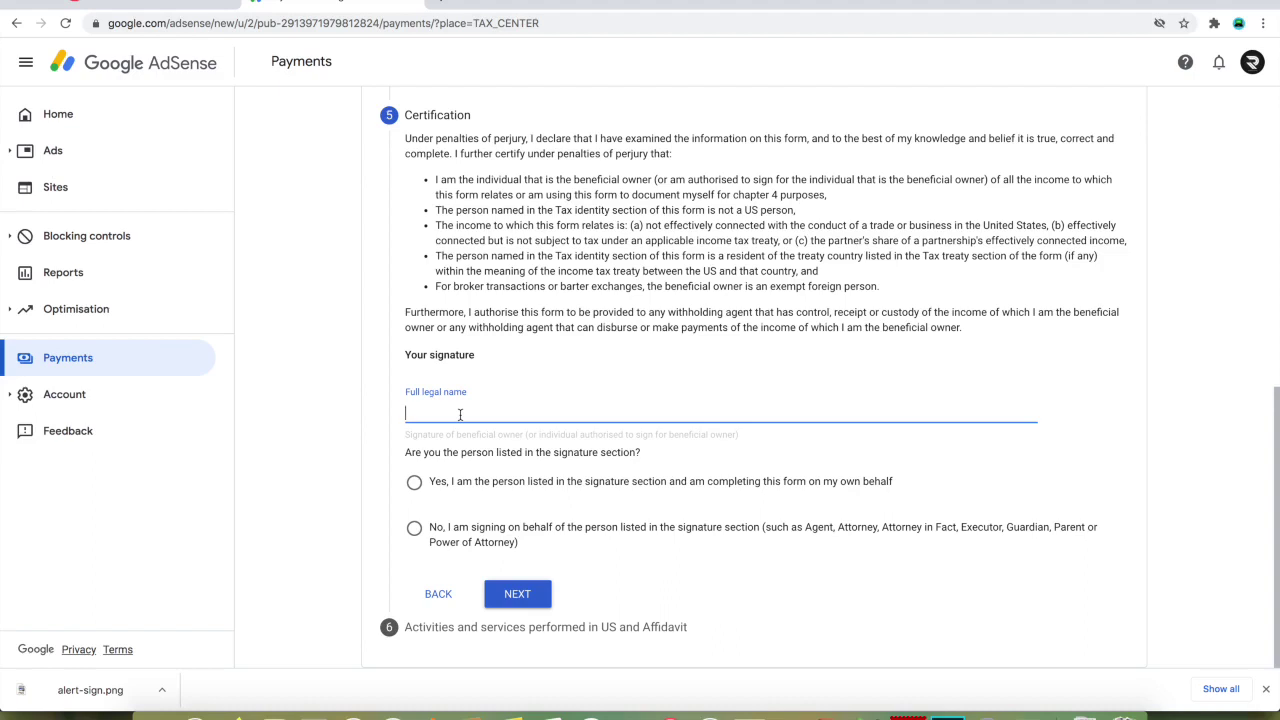
pyautogui.write('Mohammad Azran Khan')
pyautogui.click(563, 486)
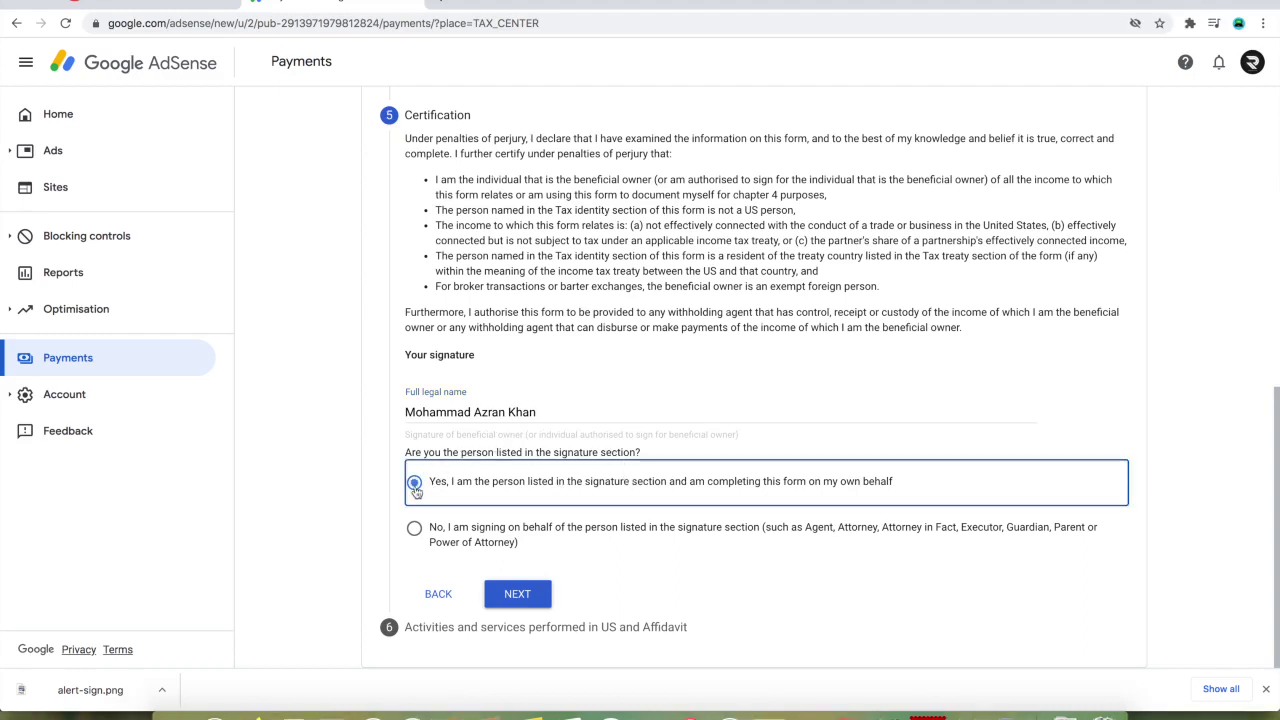
pyautogui.click(517, 596)
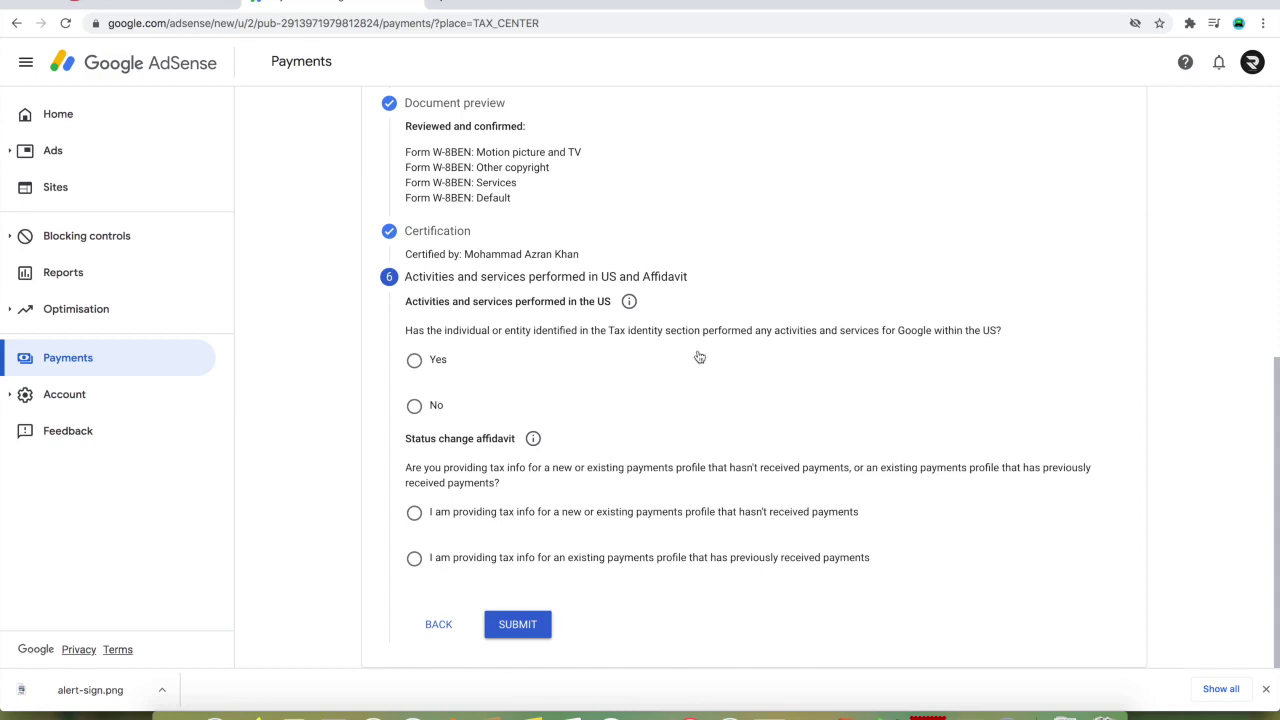
# - Declare no US activities and certify all services are performed outside the US
pyautogui.click(414, 406)
pyautogui.click(433, 444)
pyautogui.scroll(-1, 521, 552)
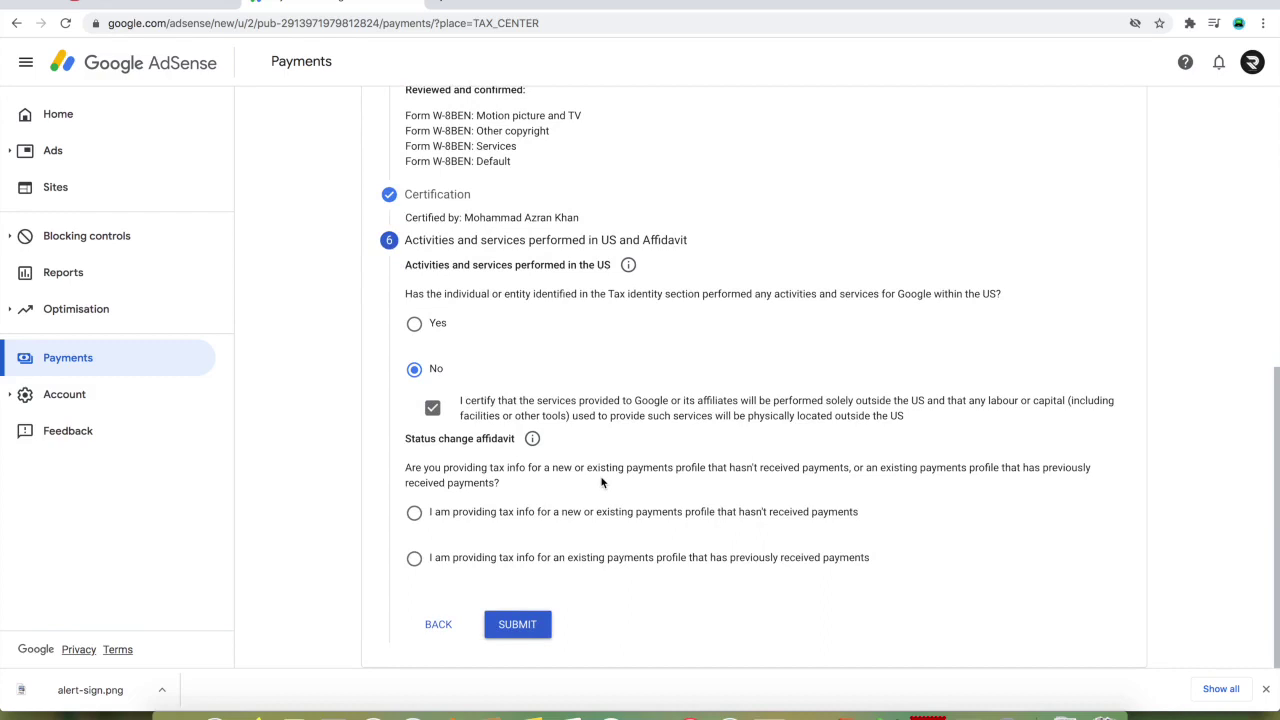
# - Choose the new-profile affidavit option and submit the US tax form
pyautogui.moveTo(416, 466); pyautogui.dragTo(566, 490)
pyautogui.click(481, 483)
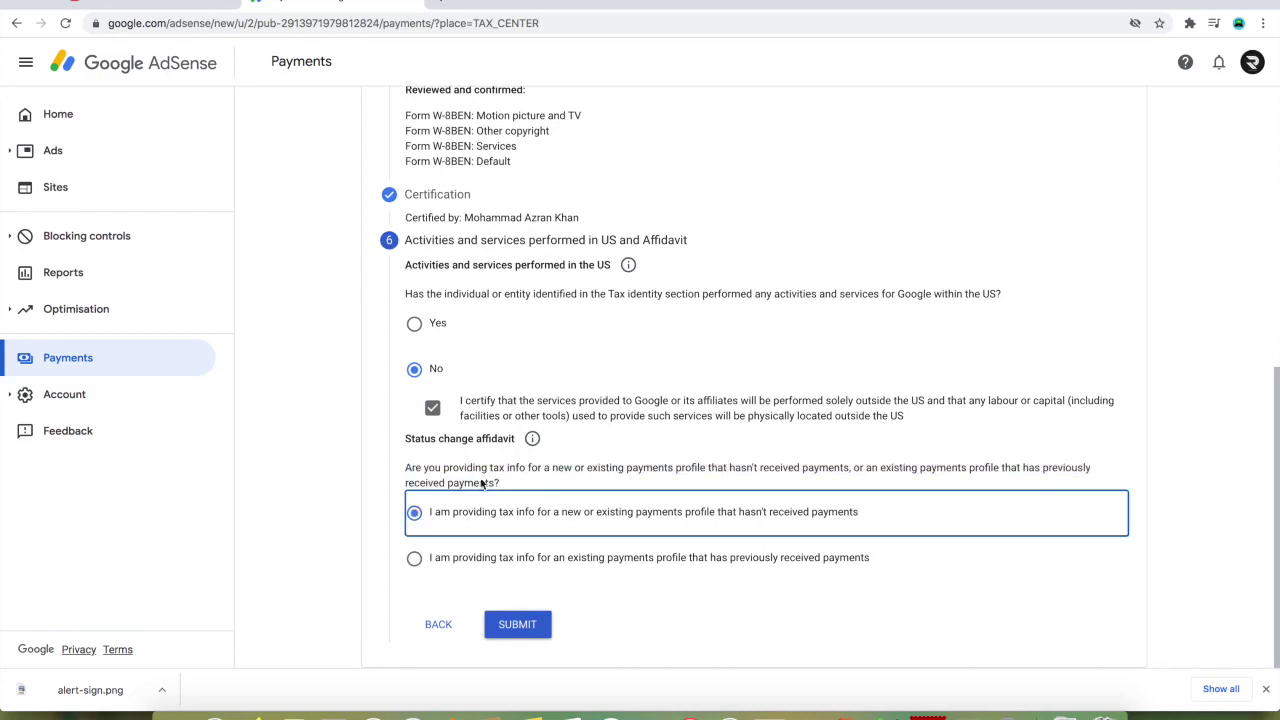
pyautogui.moveTo(405, 470); pyautogui.dragTo(519, 481)
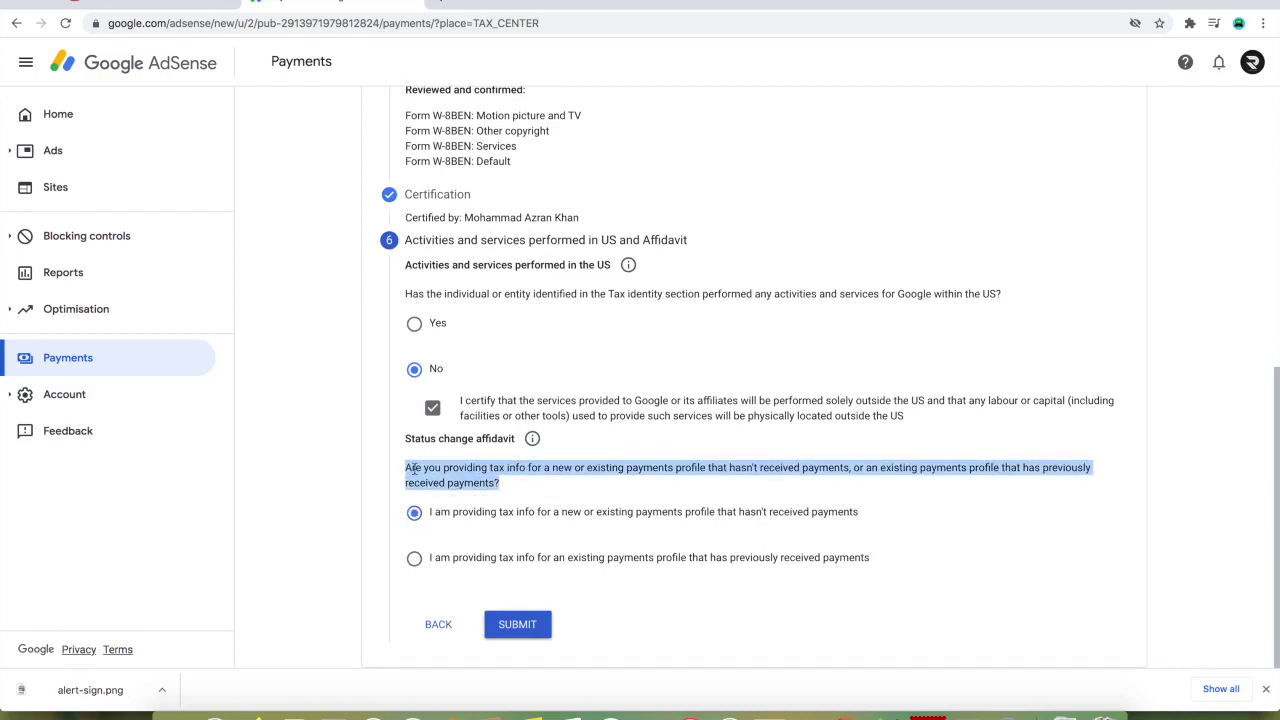
pyautogui.click(413, 469)
pyautogui.moveTo(405, 468); pyautogui.dragTo(539, 492)
pyautogui.click(536, 490)
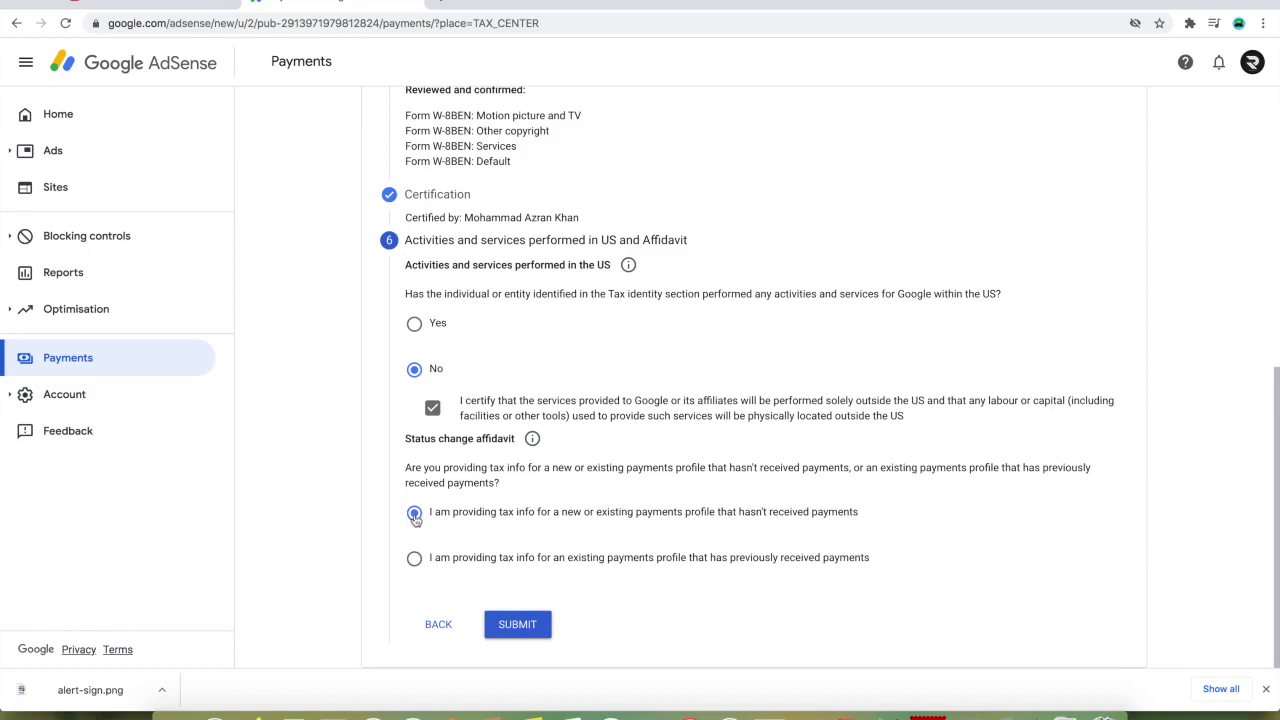
pyautogui.click(520, 628)
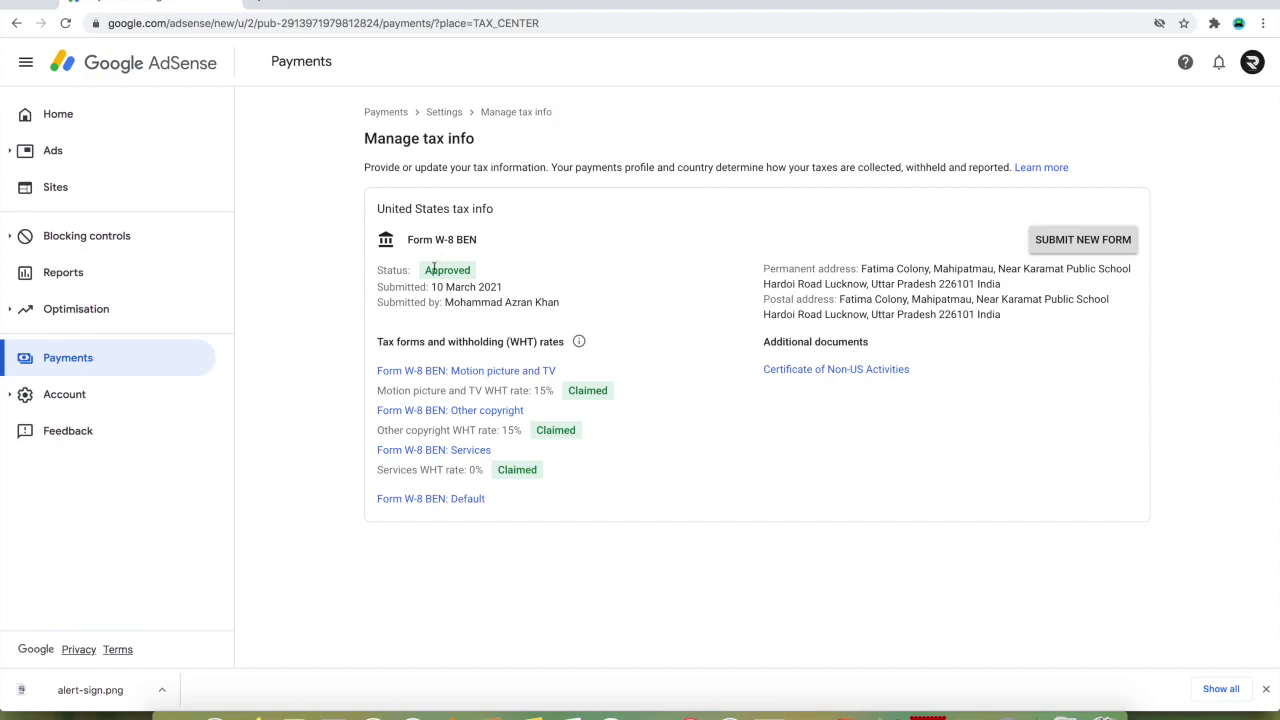
# - Check the W-8 BEN Approved status, then return to the Payments overview
pyautogui.moveTo(378, 270); pyautogui.dragTo(564, 276)
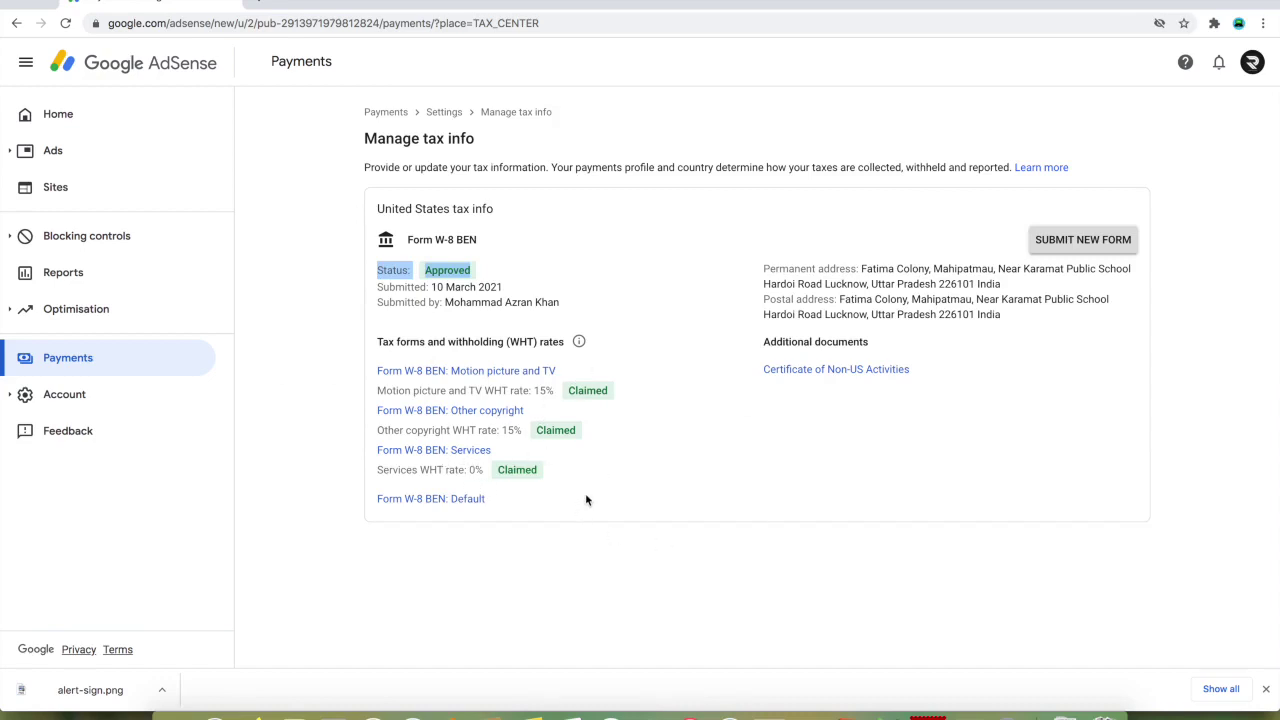
pyautogui.click(85, 368)
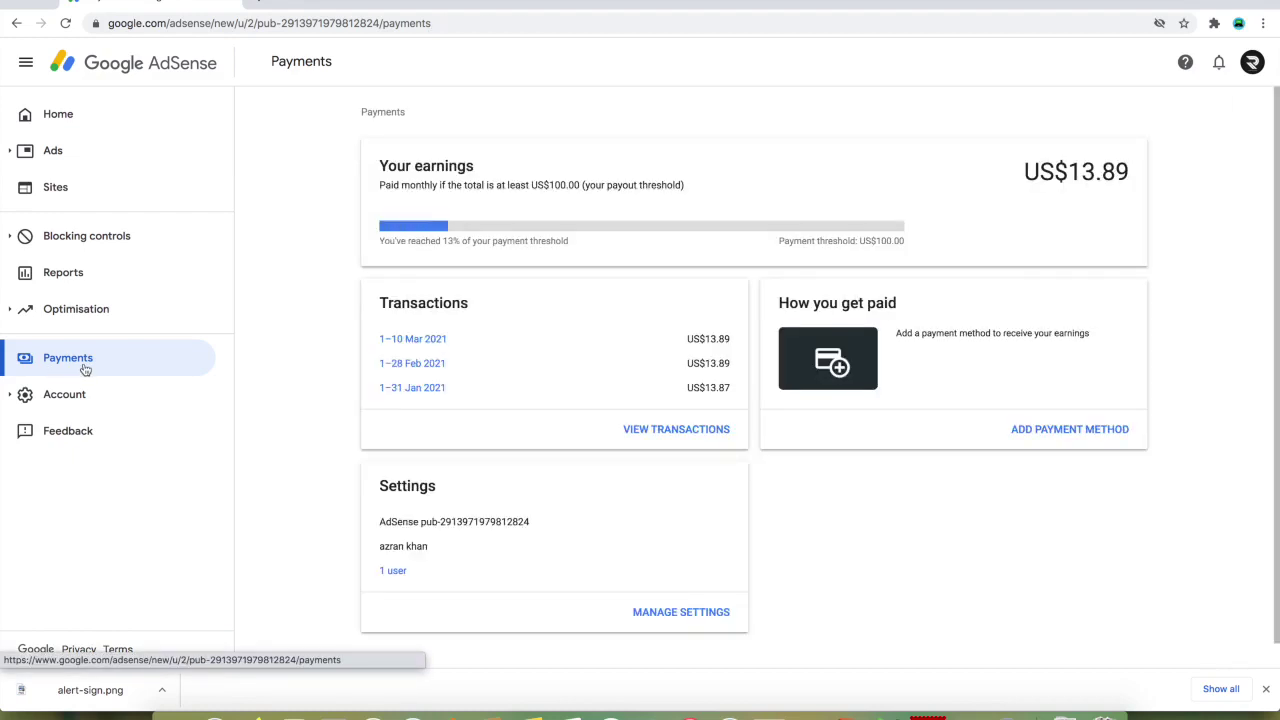
# - Recheck the United States tax info under payment settings on Manage tax info
pyautogui.click(705, 614)
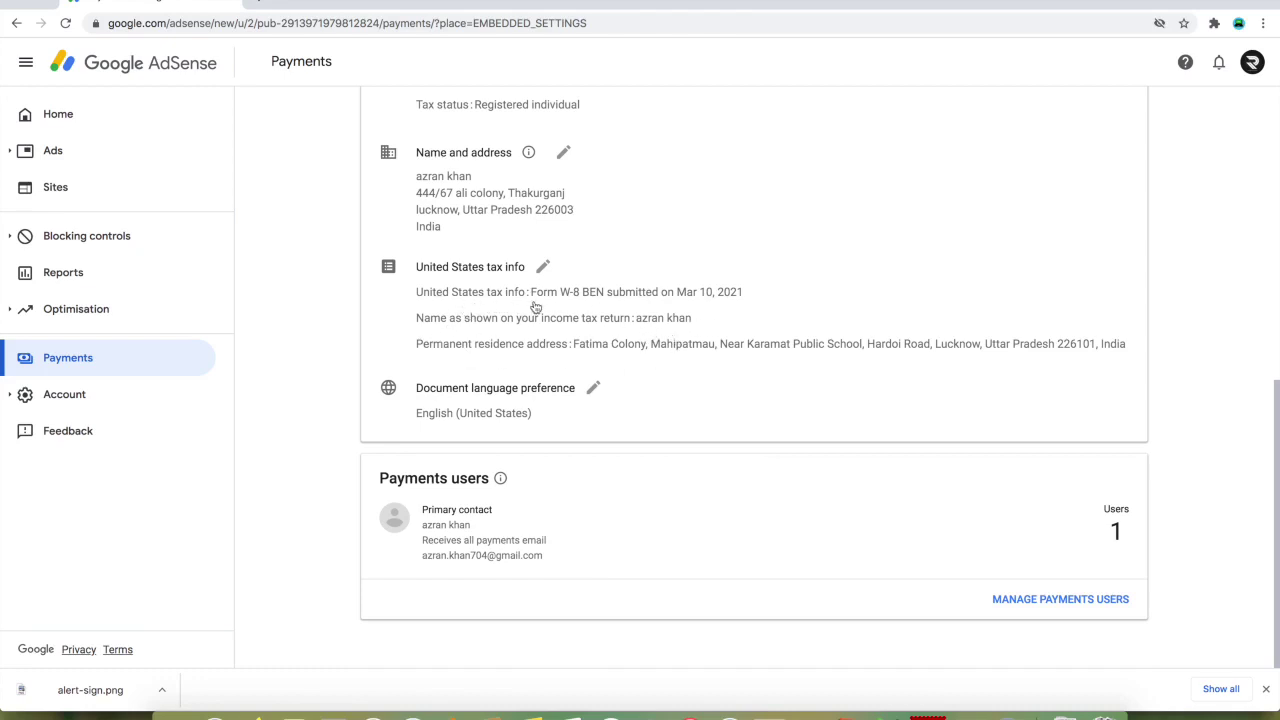
pyautogui.scroll(1, 652, 310)
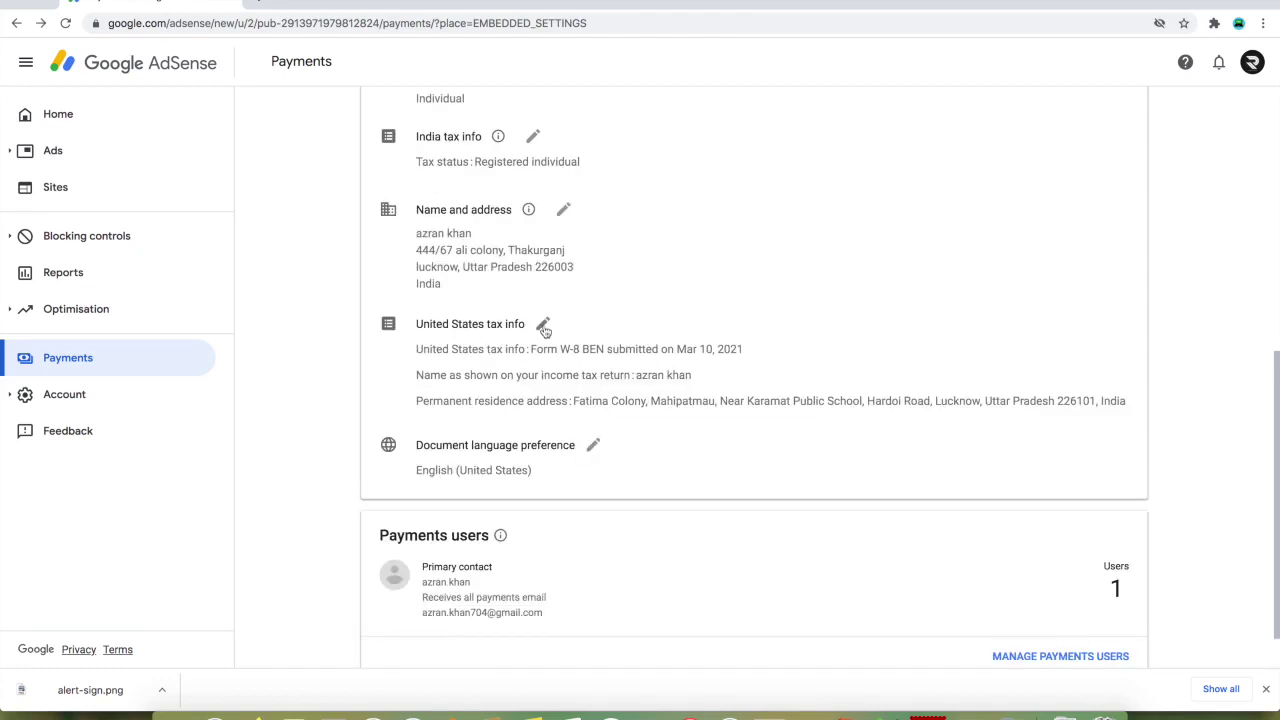
pyautogui.click(543, 327)
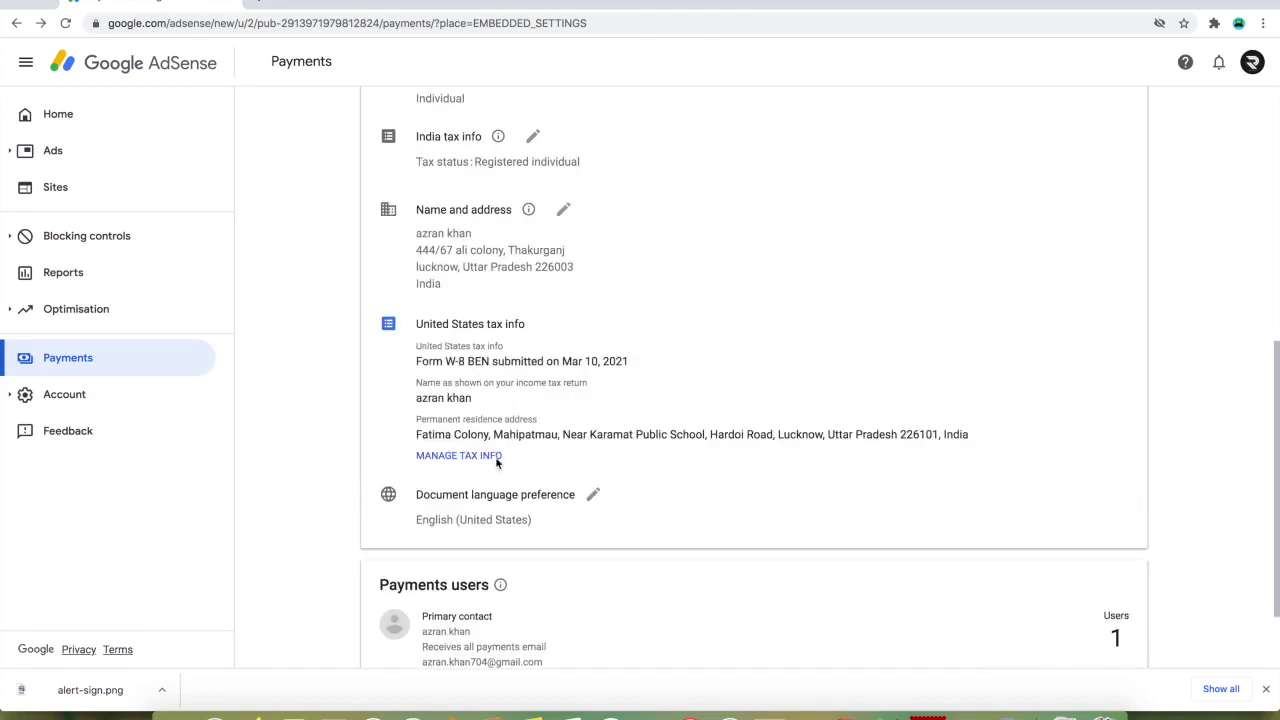
pyautogui.click(452, 458)
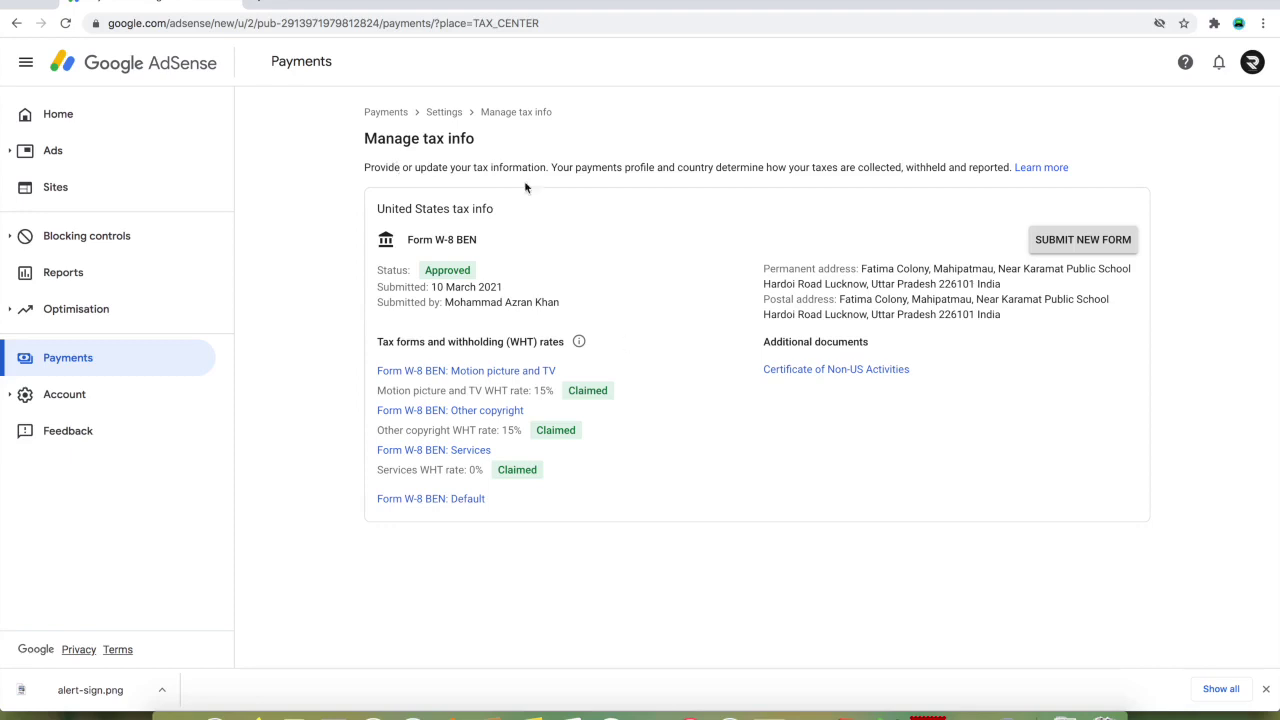
# - Return to the AdSense Home dashboard, then load YouTube in a new browser tab
pyautogui.click(114, 120)
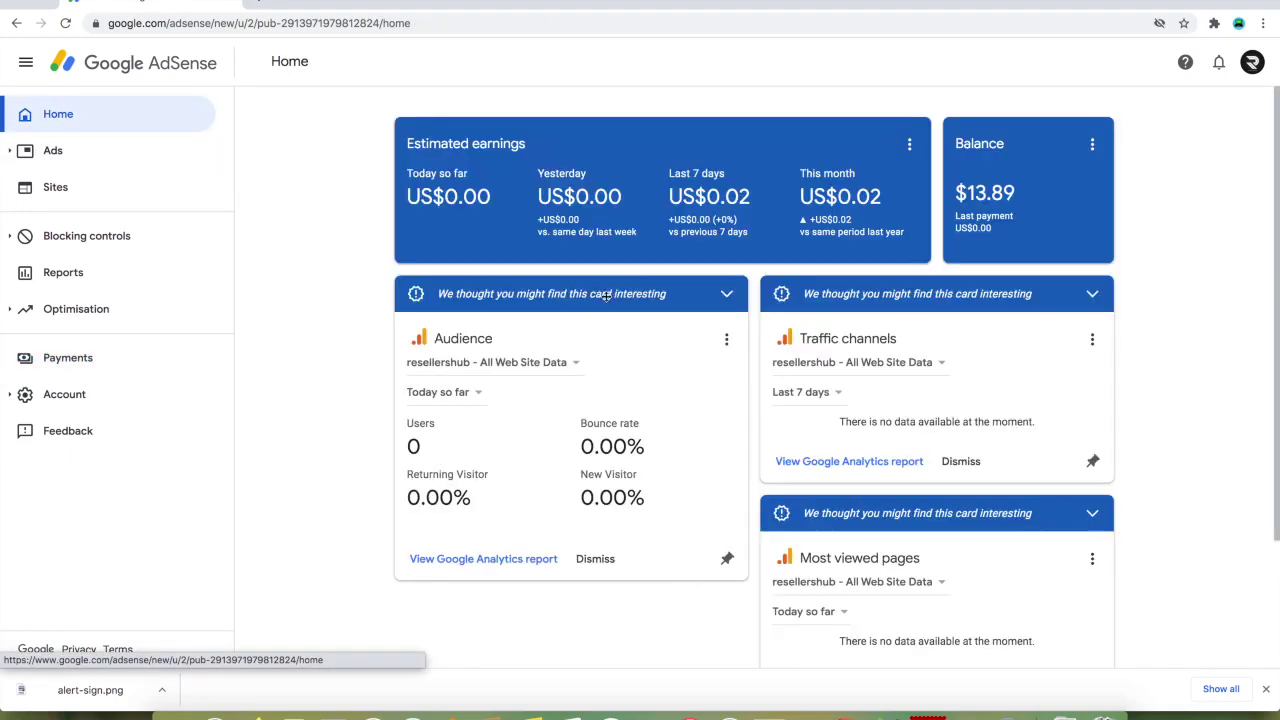
pyautogui.click(262, 2)
pyautogui.click(606, 284)
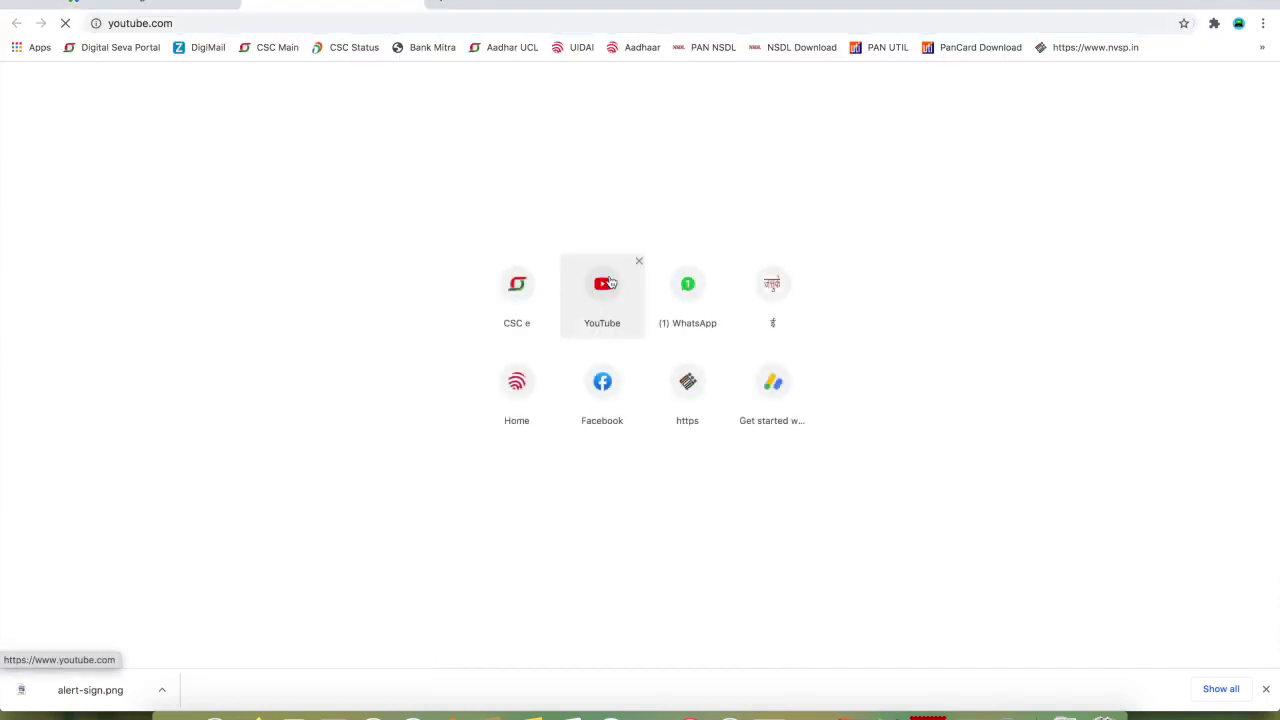